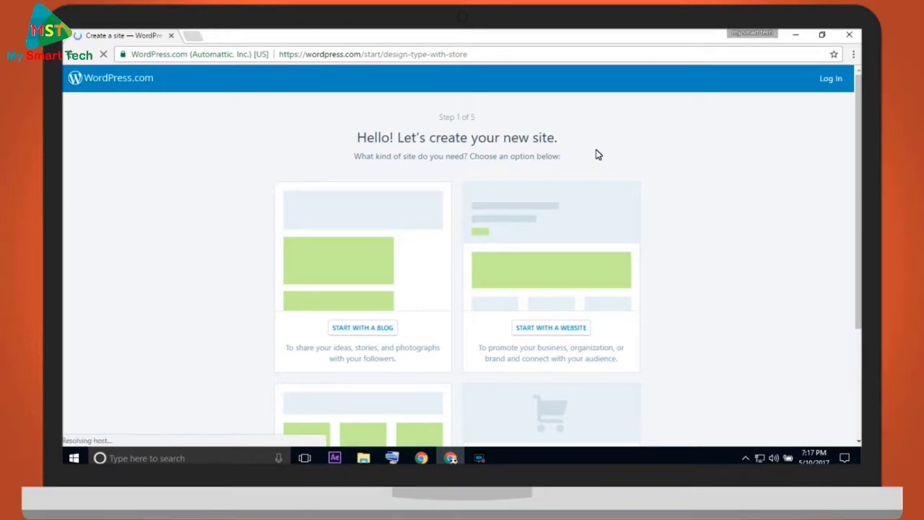
- Review the available site types and start the new site as a website
scroll(662, 324, "down", 3)
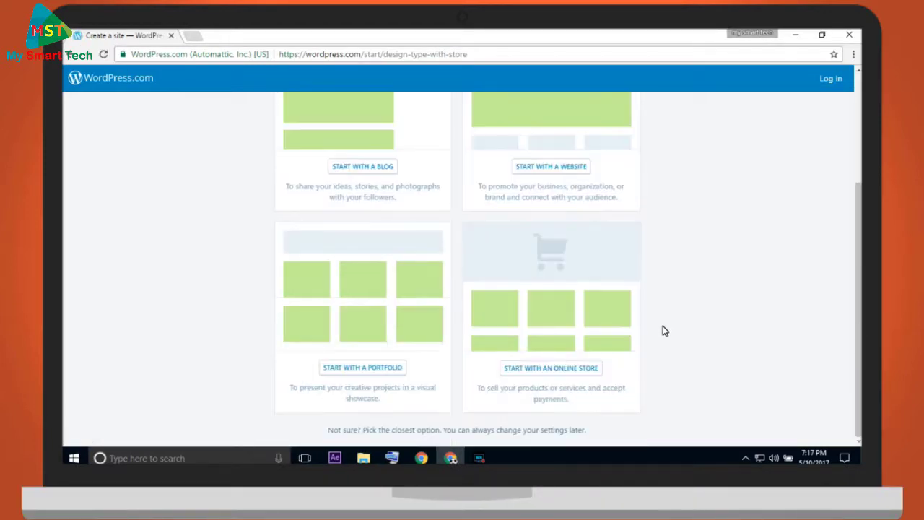
scroll(646, 349, "up", 2)
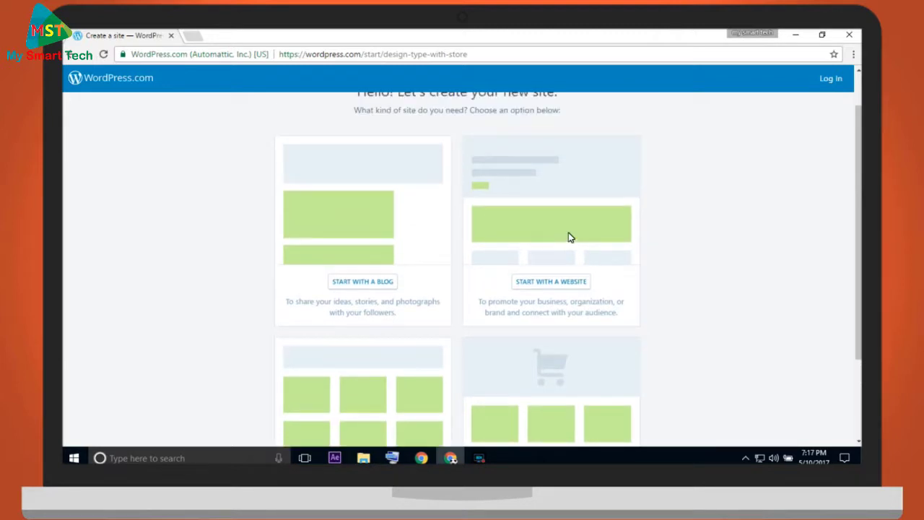
left_click(562, 250)
- Browse the offered themes and pick the Edin theme for the site
scroll(561, 250, "up", 1)
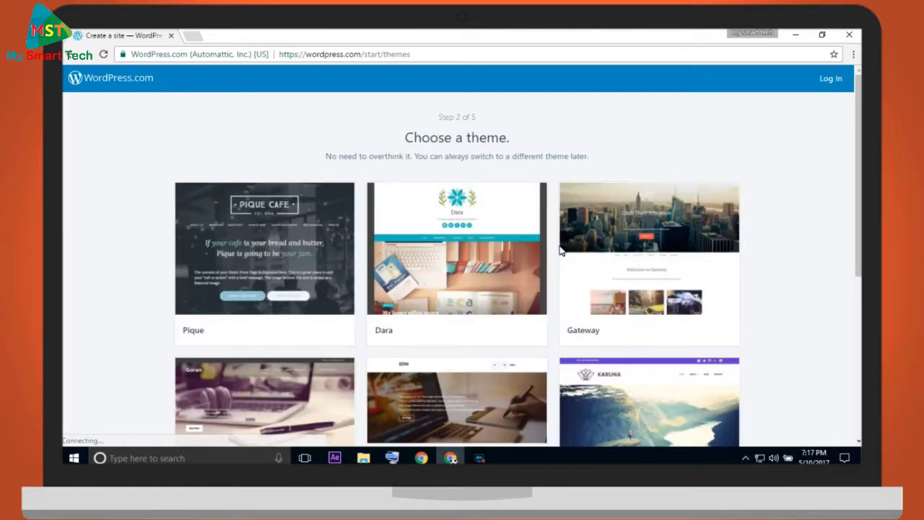
scroll(132, 204, "down", 4)
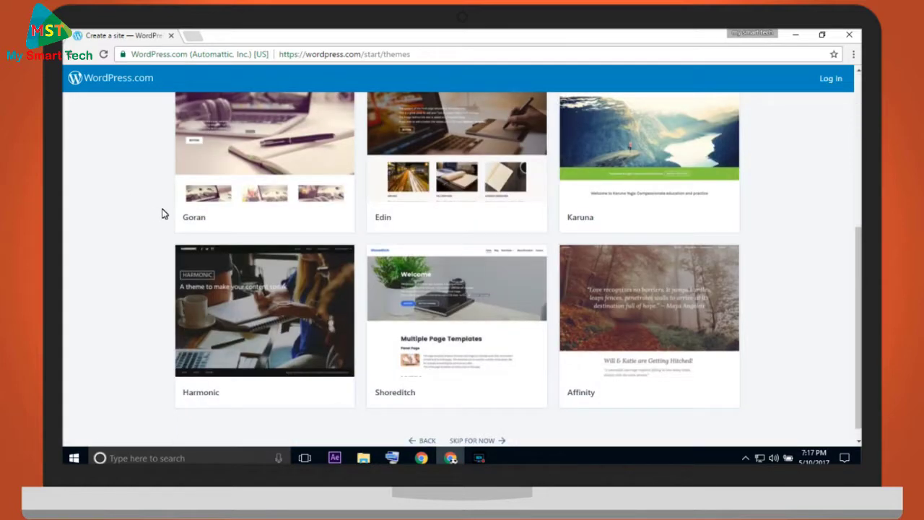
scroll(218, 254, "down", 1)
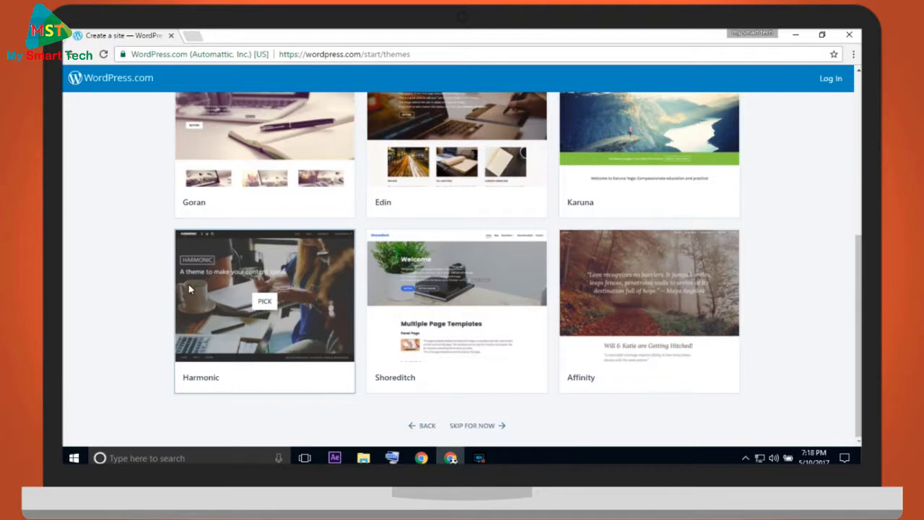
scroll(190, 289, "up", 2)
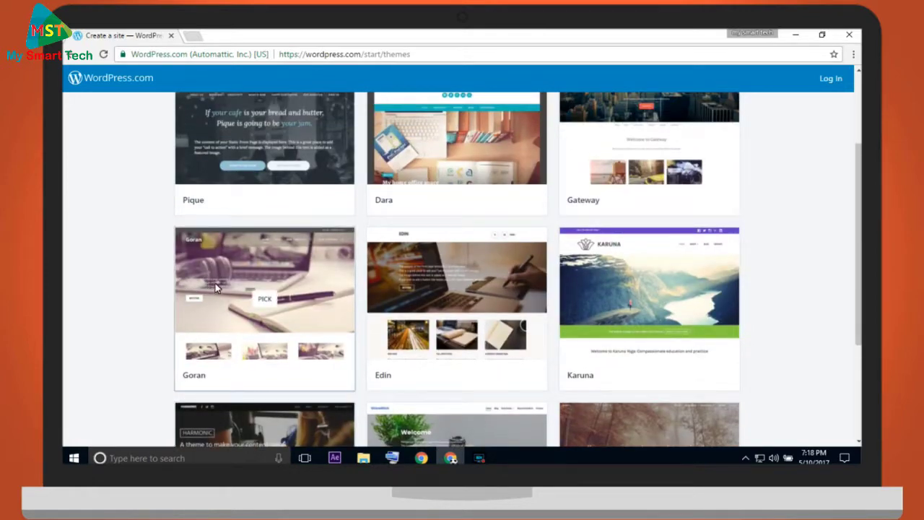
scroll(426, 288, "up", 2)
left_click(432, 305)
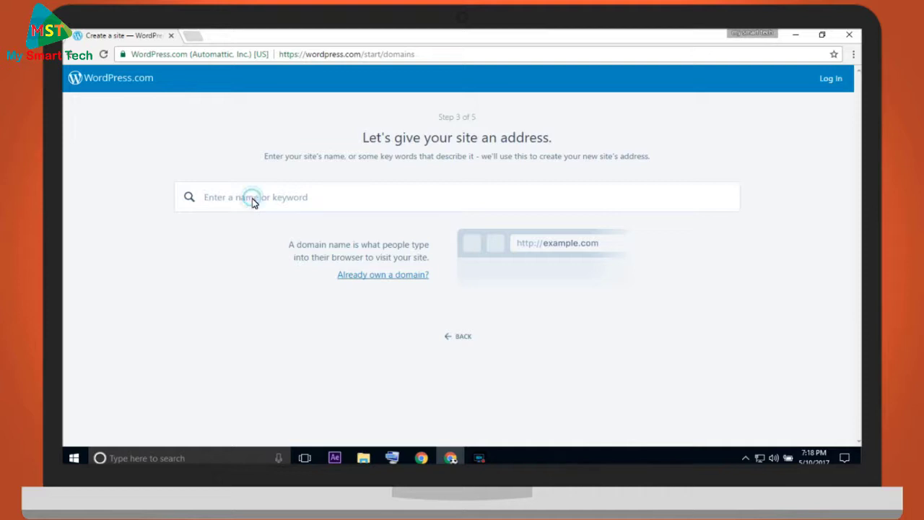
- Search for a .com site address based on the owner's name, and select the free wordpress.com address from the suggestions
type("jayveergangwar.com")
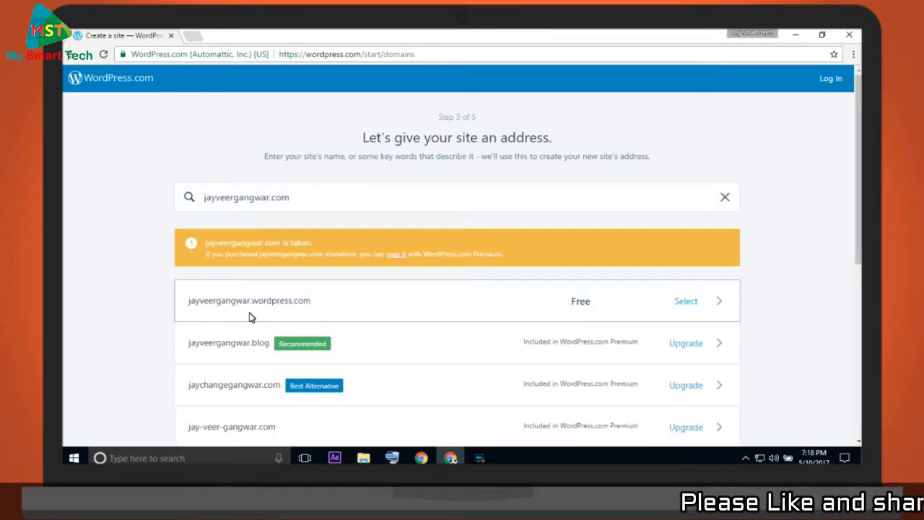
scroll(402, 311, "down", 2)
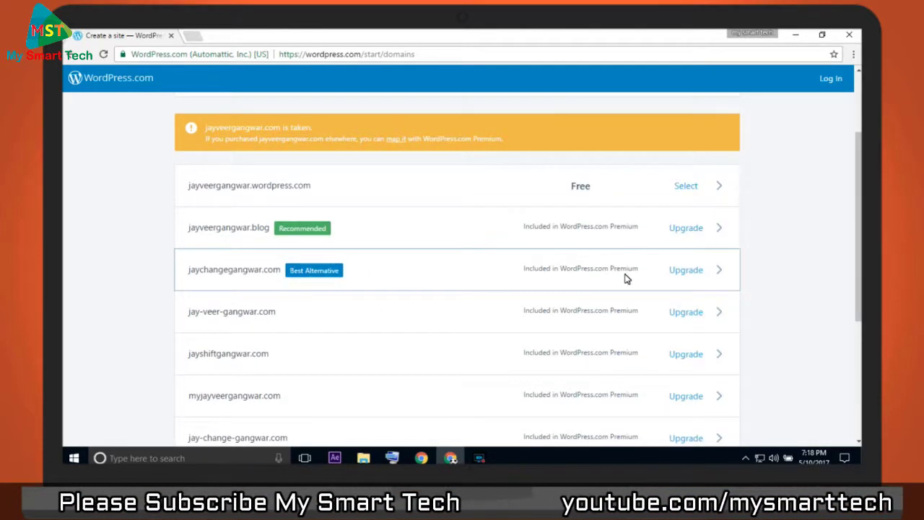
scroll(388, 364, "down", 2)
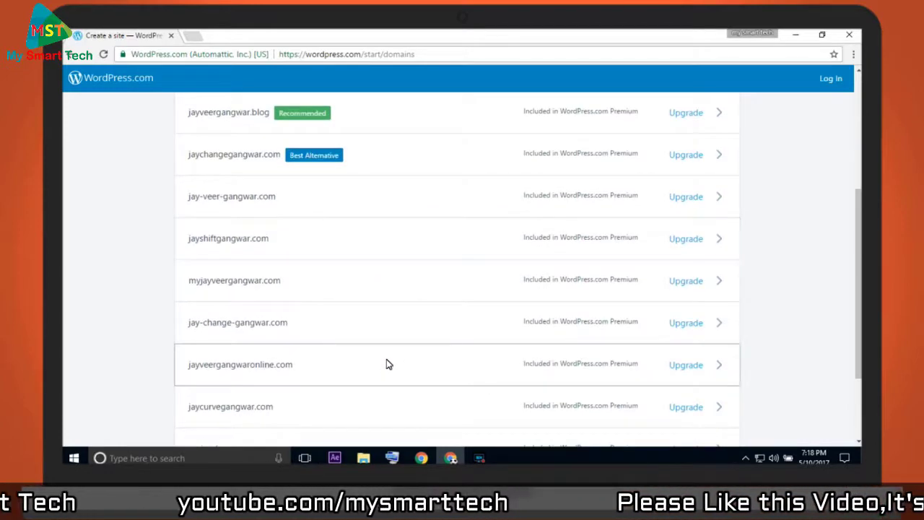
scroll(388, 365, "up", 3)
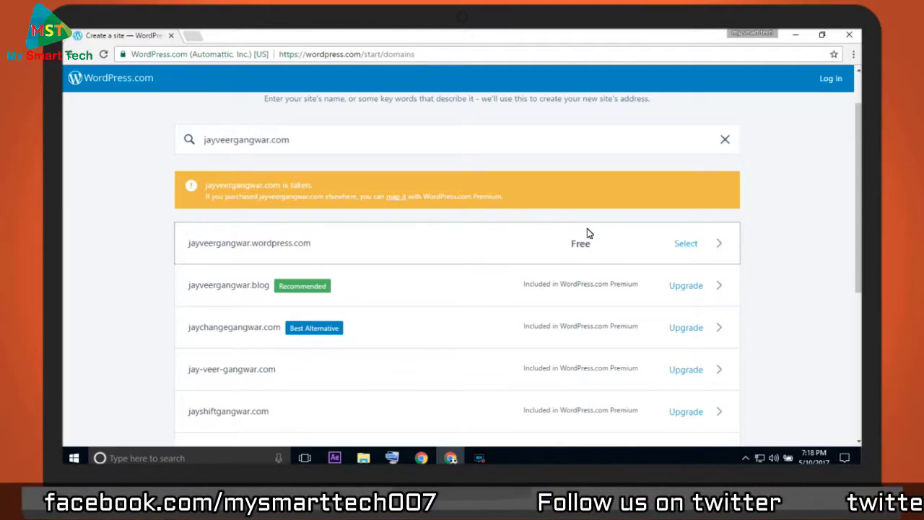
left_click(686, 245)
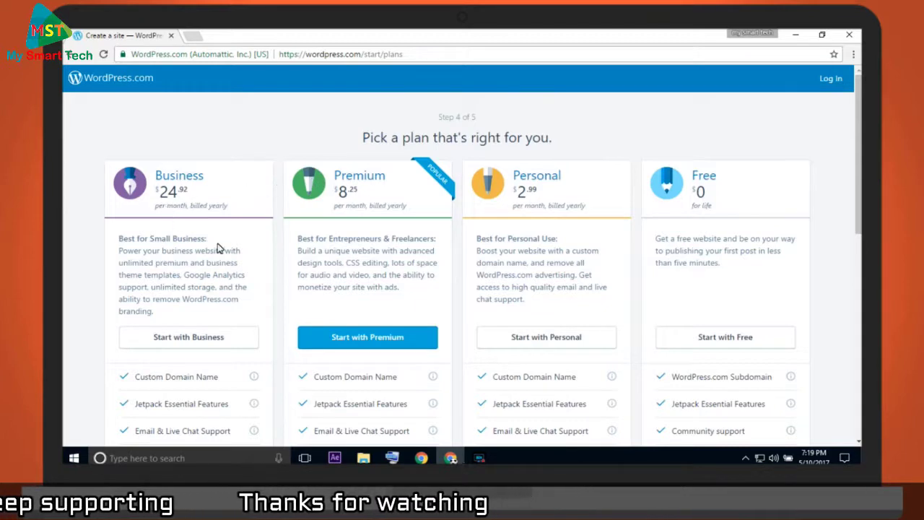
- Compare the features of the four plans and start with the Free plan
scroll(404, 265, "down", 2)
scroll(664, 260, "up", 2)
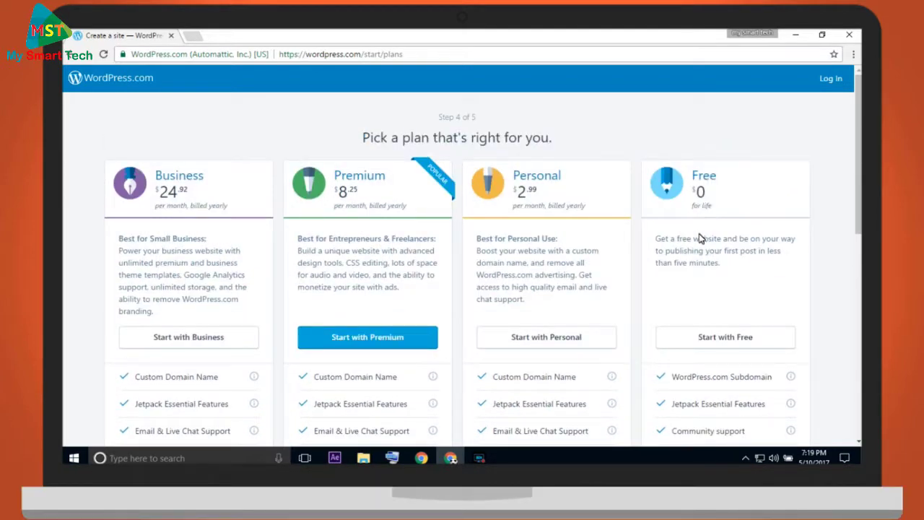
scroll(691, 268, "down", 2)
scroll(722, 267, "down", 4)
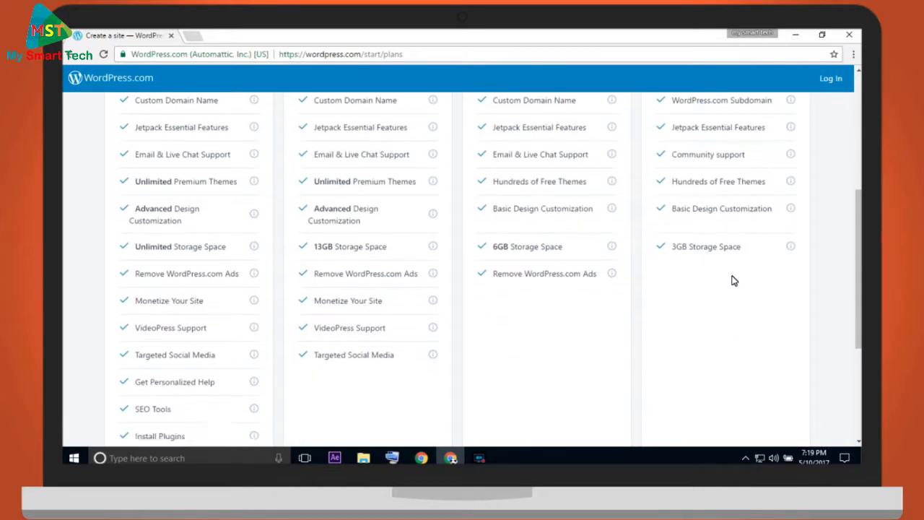
scroll(693, 252, "down", 2)
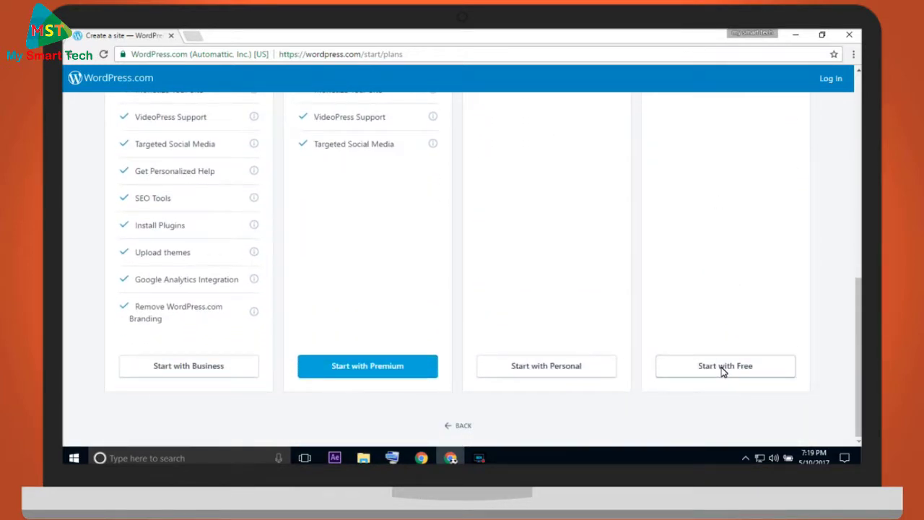
scroll(724, 372, "up", 5)
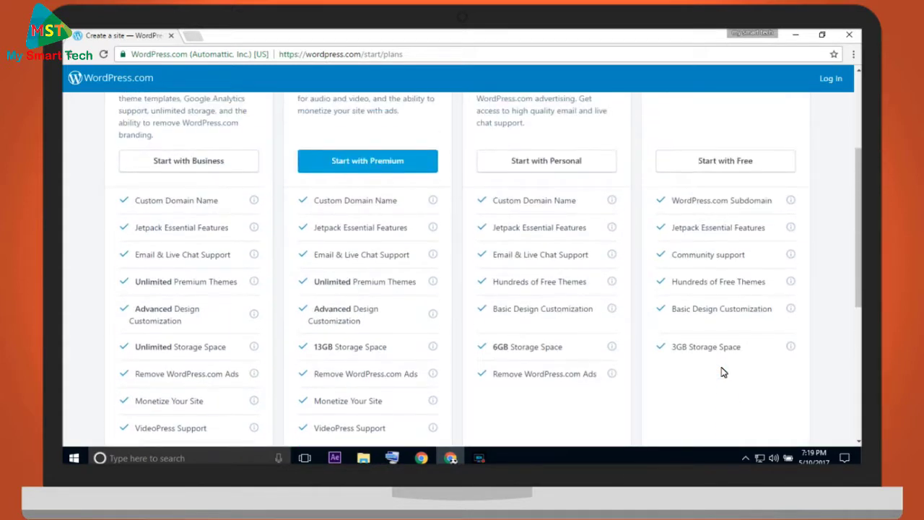
scroll(724, 371, "up", 3)
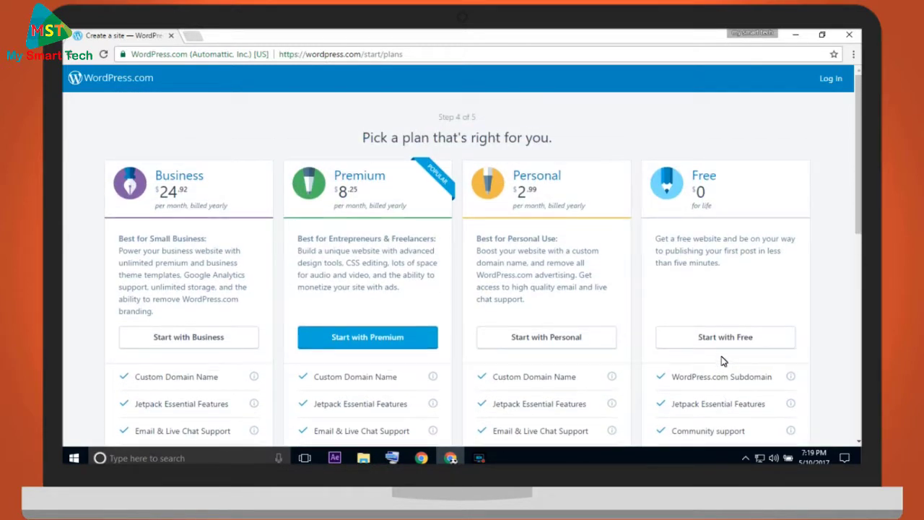
left_click(724, 346)
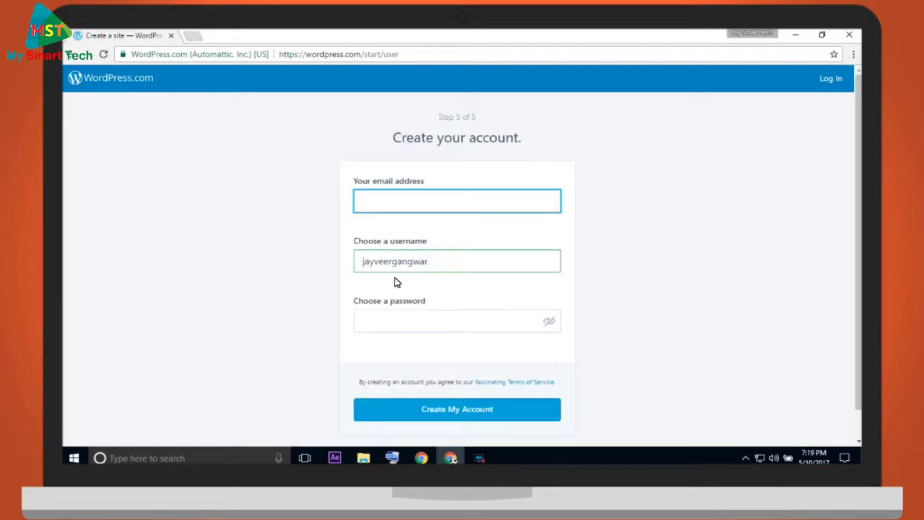
- Fill in the account's email address from the saved suggestions and enter the account password
left_click(399, 328)
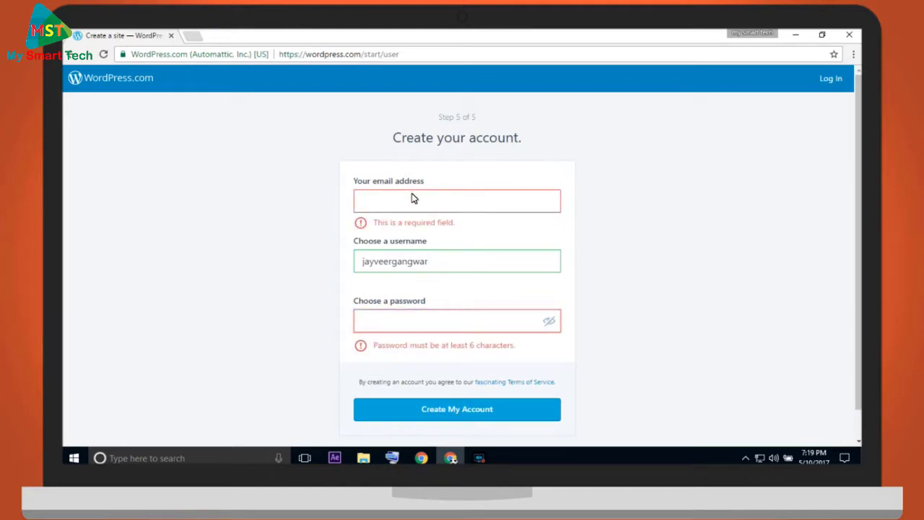
left_click(412, 205)
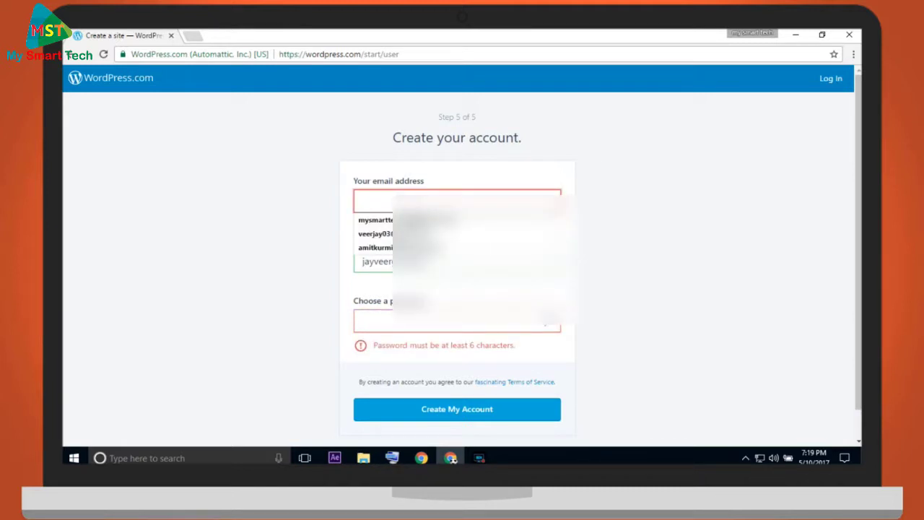
key("Down")
key("Return")
left_click(395, 328)
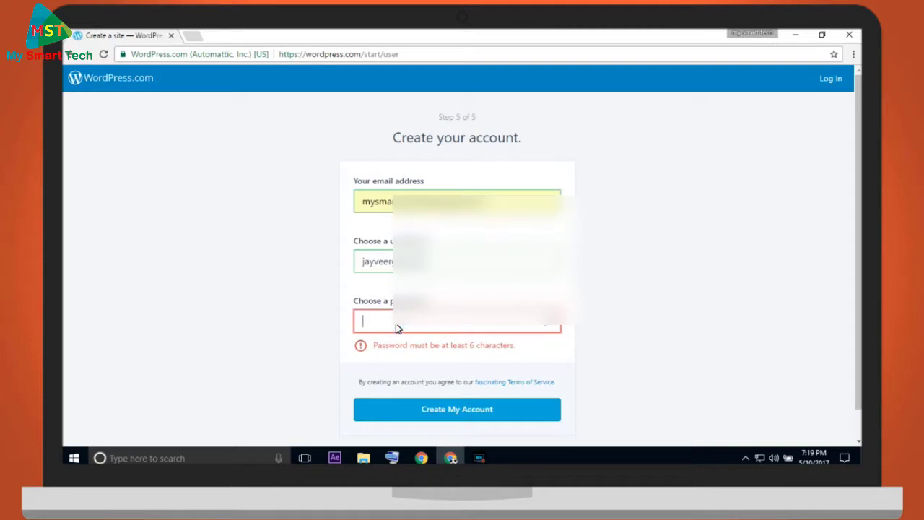
type("•••")
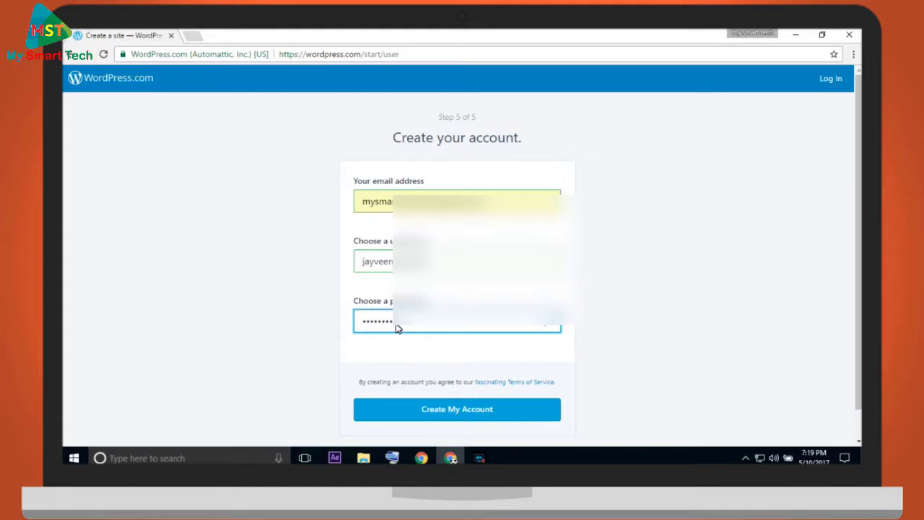
- Submit the completed sign-up form to create the account
left_click(333, 387)
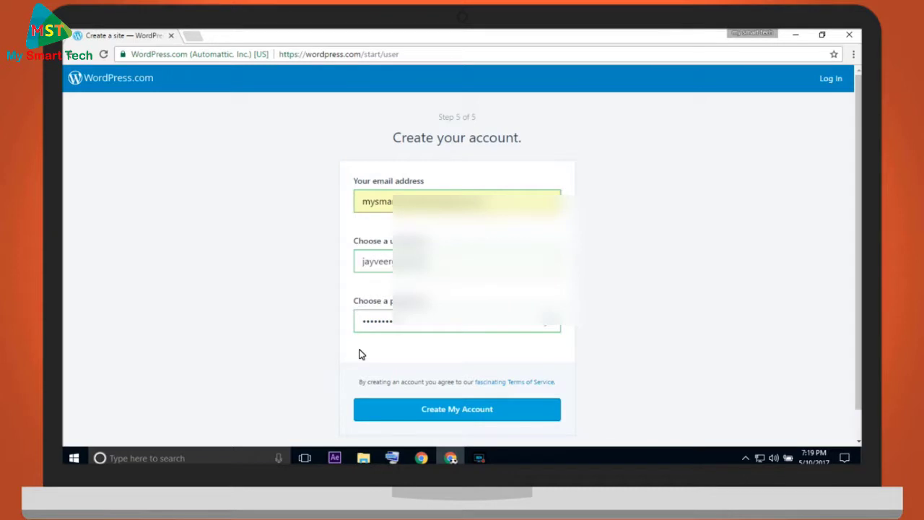
scroll(455, 359, "down", 1)
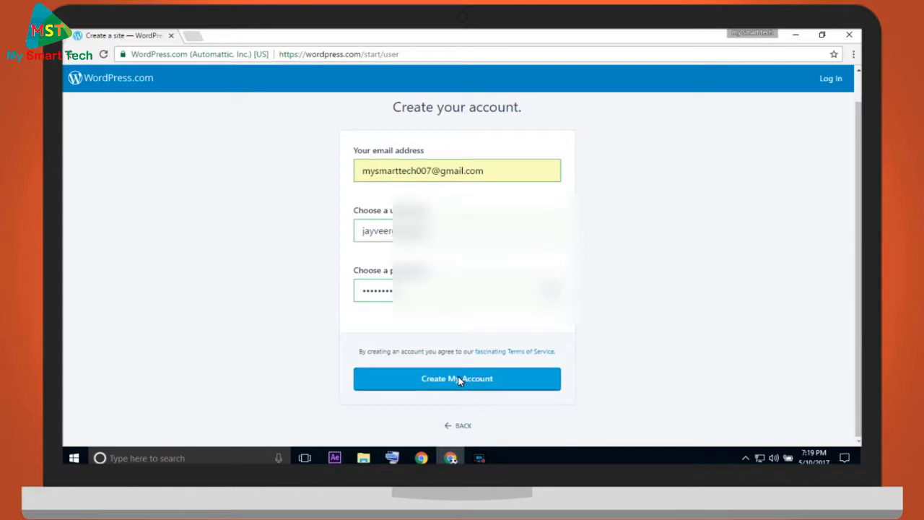
left_click(459, 380)
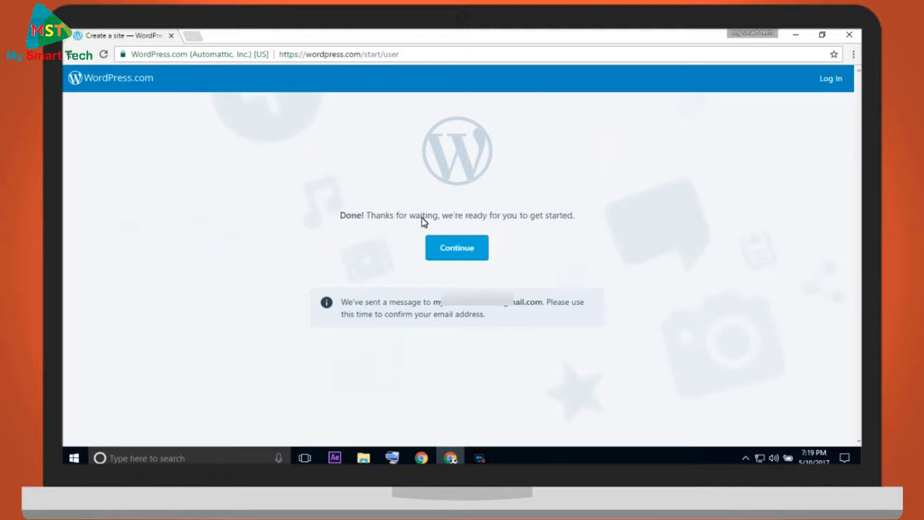
- Continue to the new site and go through the welcome tips until they are dismissed
left_click(457, 246)
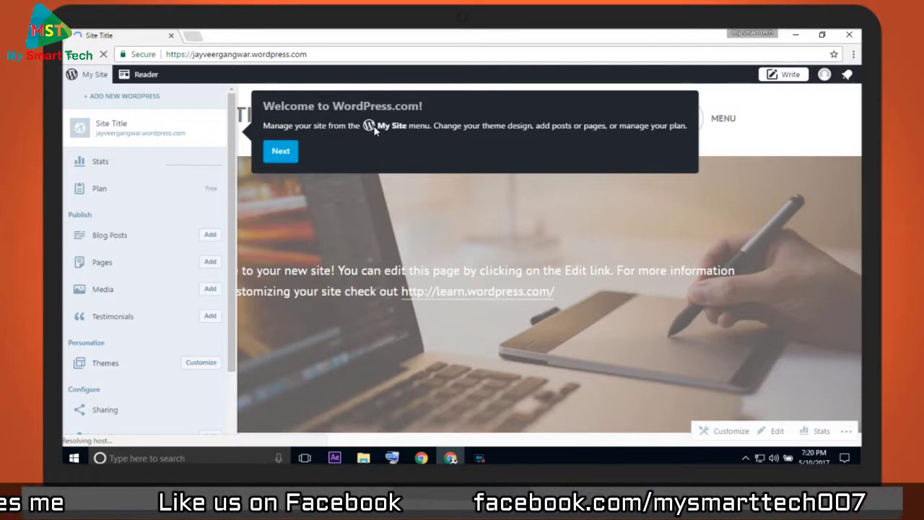
left_click(280, 153)
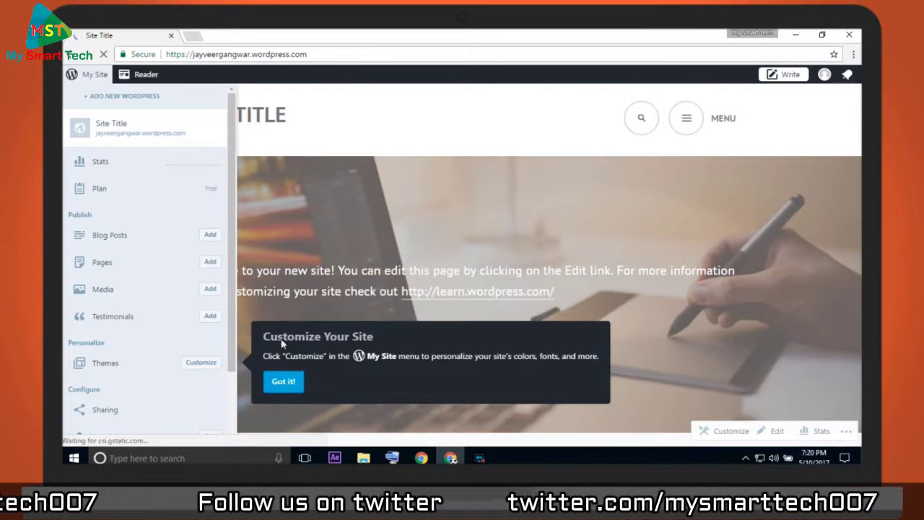
left_click(284, 382)
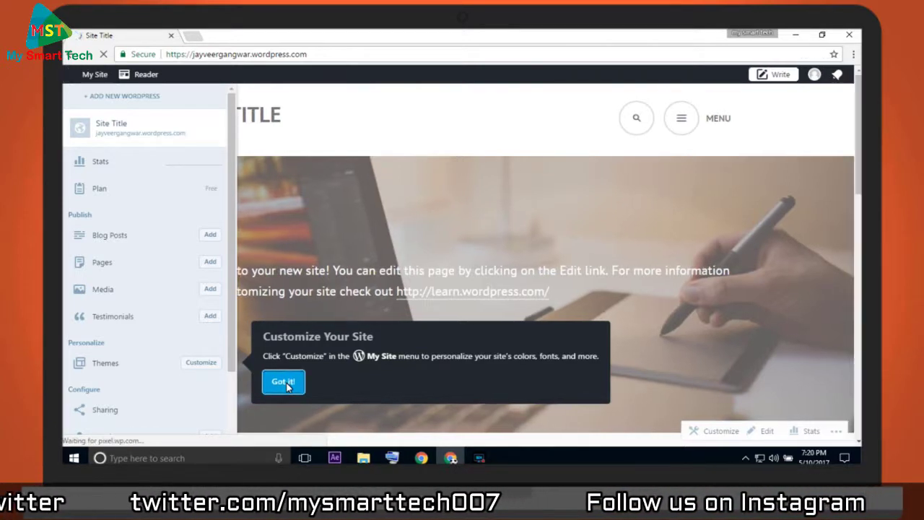
- Examine the new site's homepage content and web address, and reload the homepage through its site title
scroll(339, 299, "down", 10)
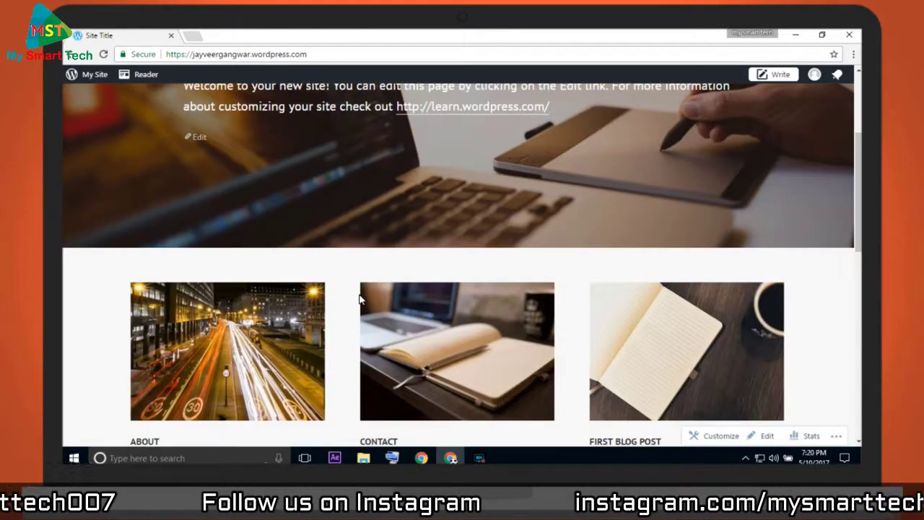
scroll(361, 303, "up", 10)
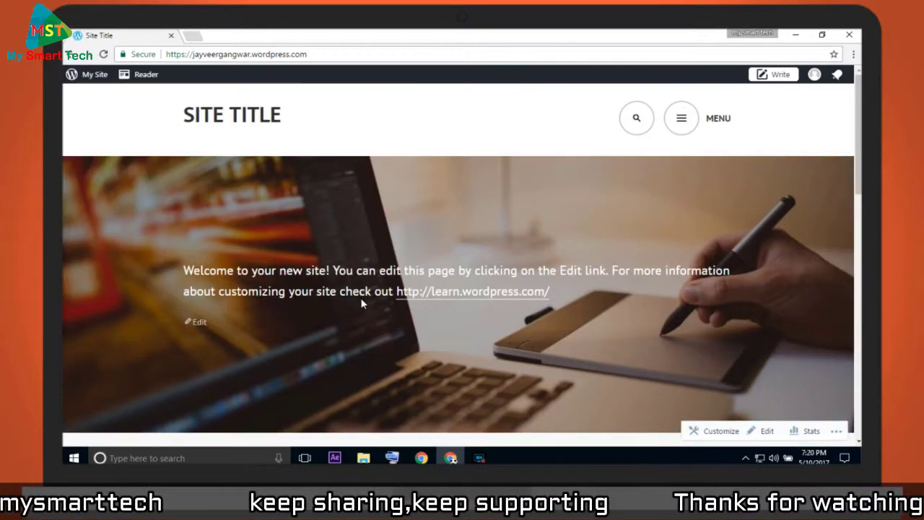
scroll(360, 297, "down", 2)
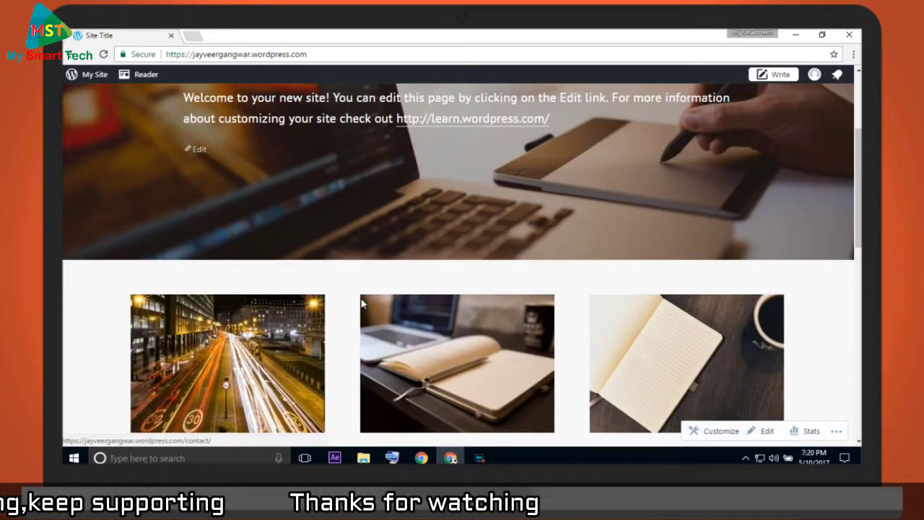
scroll(362, 304, "up", 2)
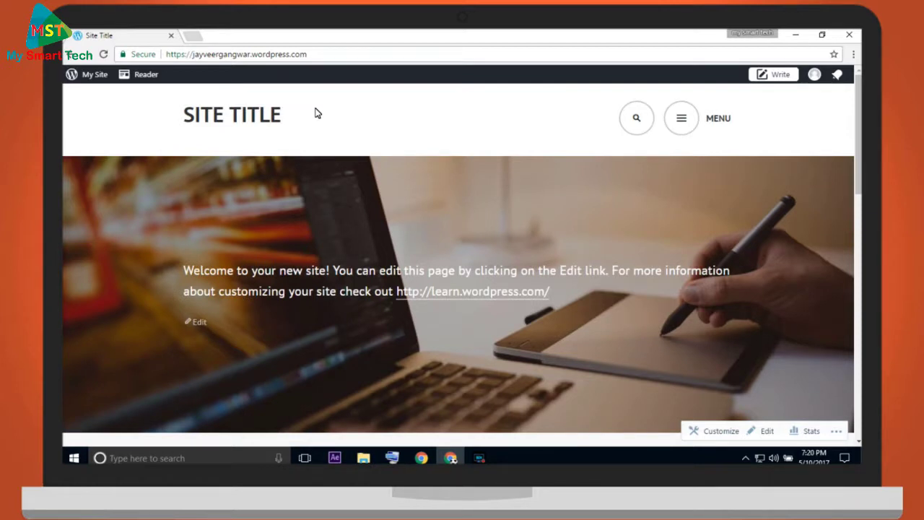
left_click_drag(332, 56, 156, 55)
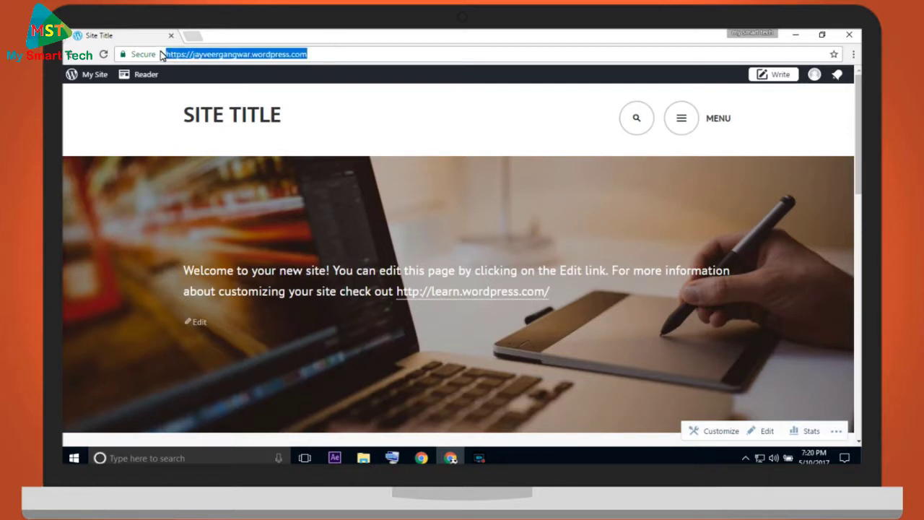
left_click(329, 55)
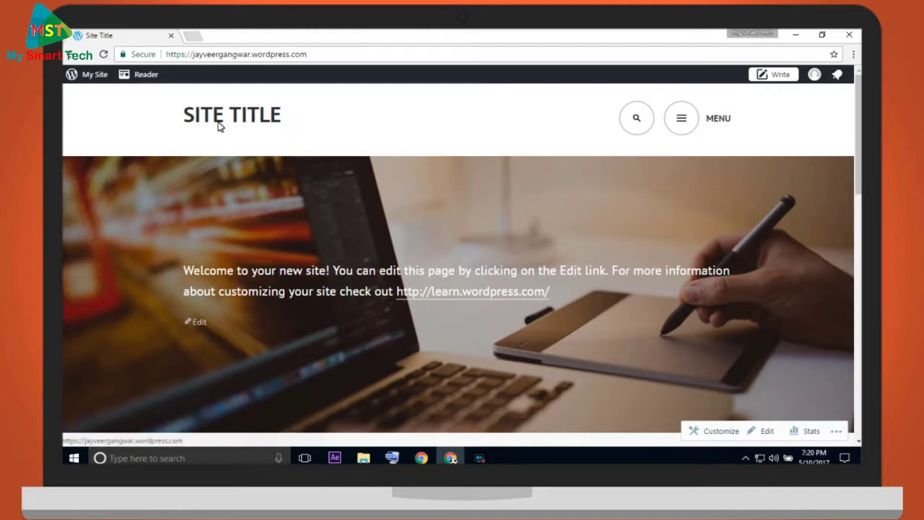
left_click(247, 118)
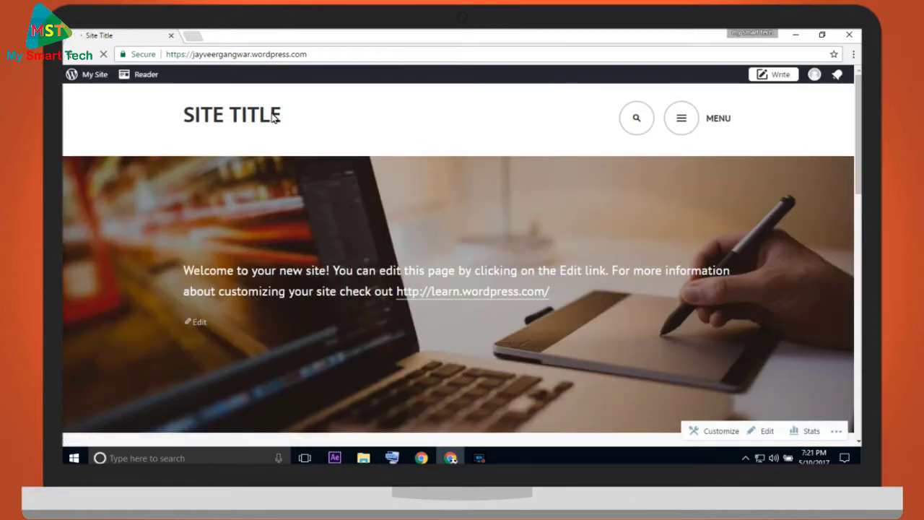
- Go through the site's management options and open its general settings
left_click(93, 76)
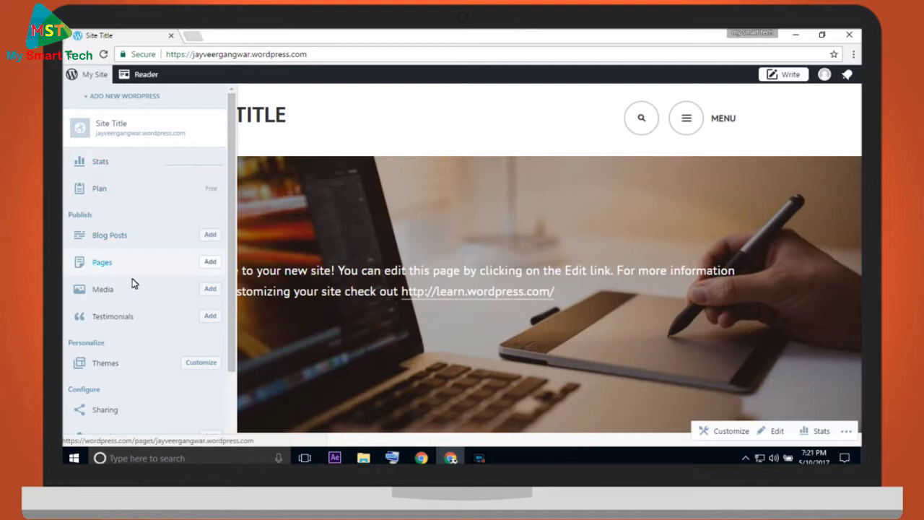
scroll(143, 343, "down", 2)
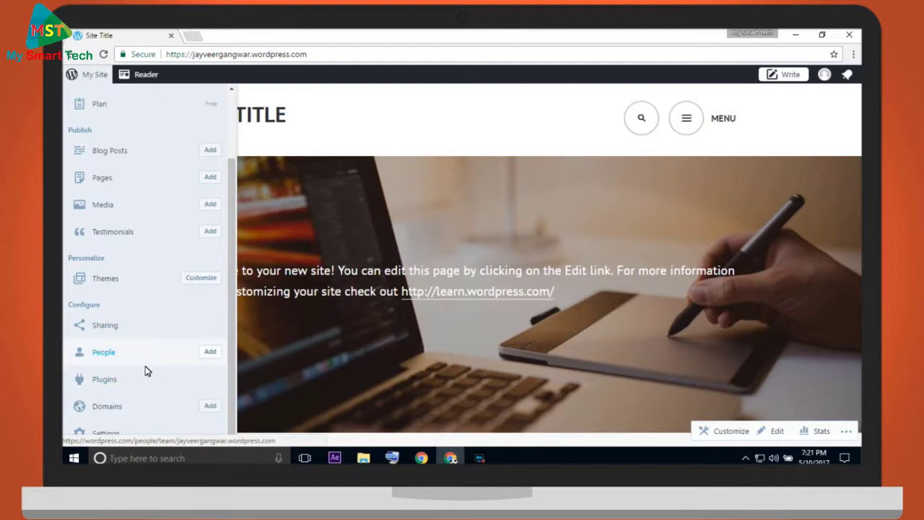
scroll(151, 397, "up", 1)
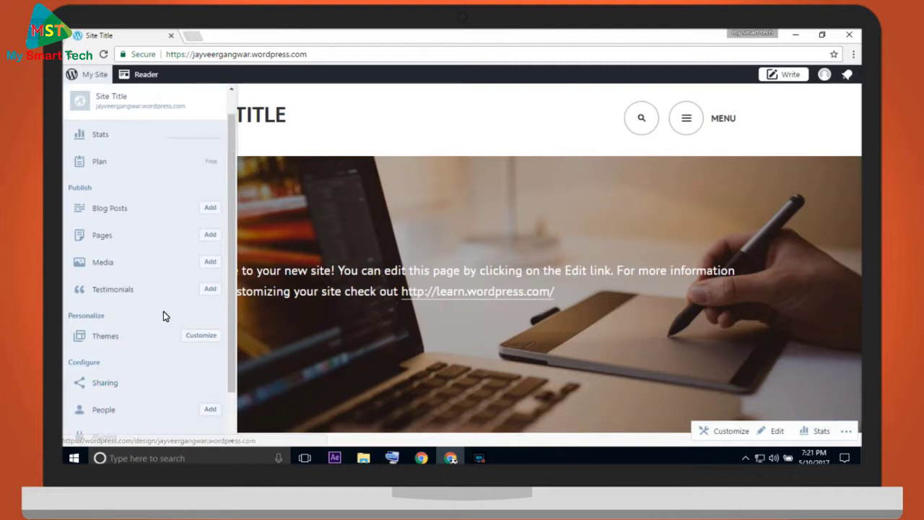
scroll(155, 366, "down", 1)
left_click(148, 430)
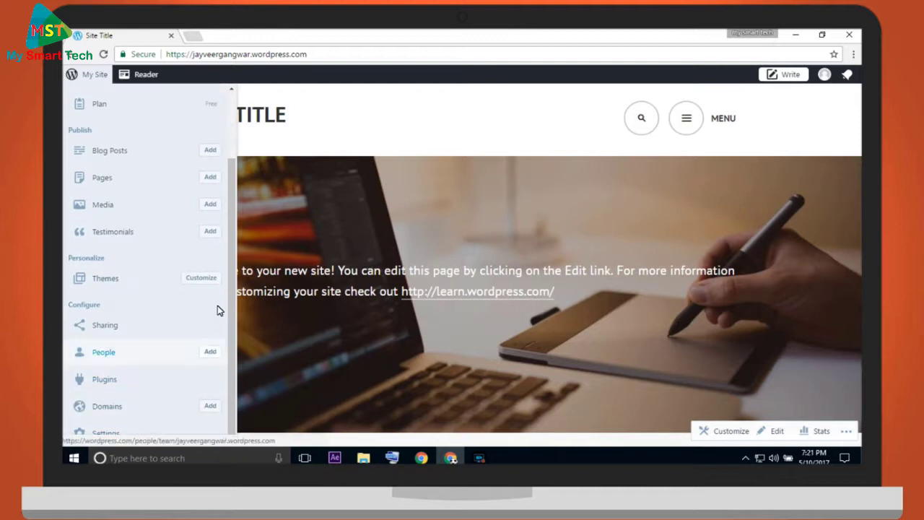
scroll(115, 217, "up", 2)
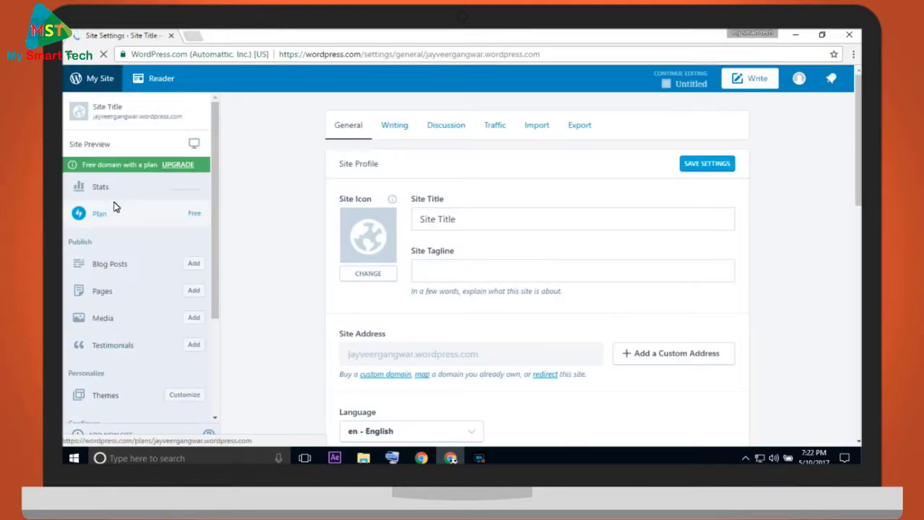
scroll(108, 382, "down", 2)
scroll(116, 404, "down", 4)
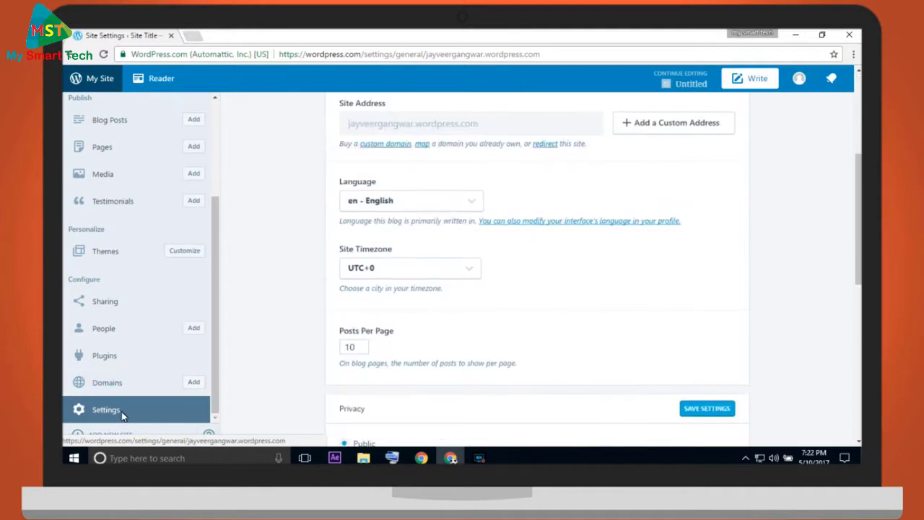
scroll(285, 312, "up", 3)
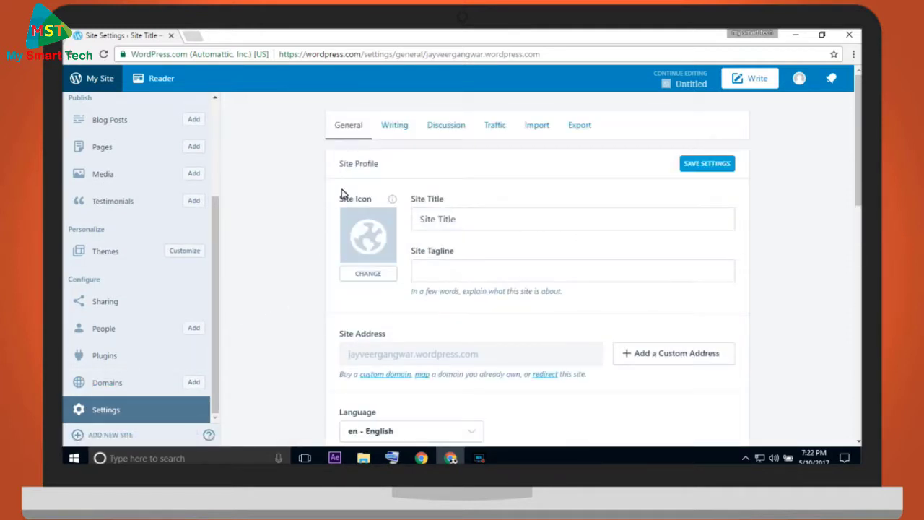
- Set the site title to the owner's full name and the site tagline to "Here you can find my all videos"
left_click(473, 224)
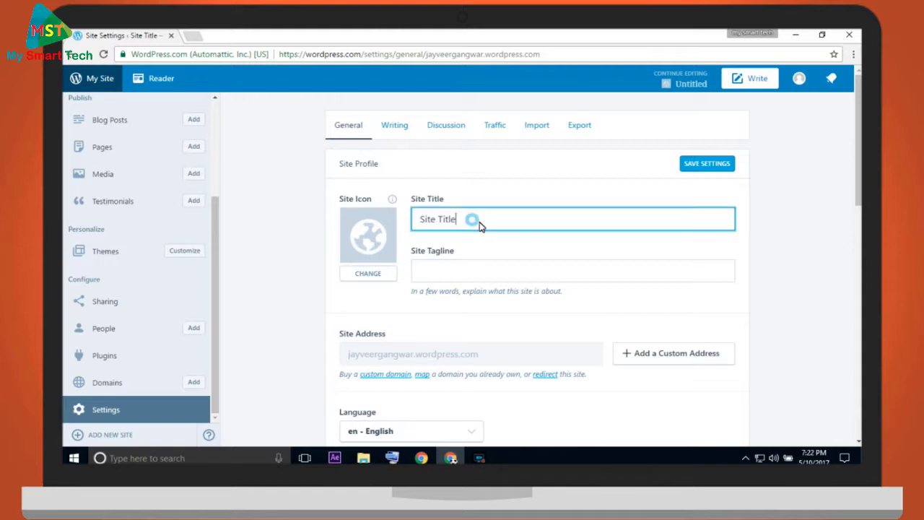
triple_click(414, 225)
type("Jayveer Gangwar")
left_click(448, 273)
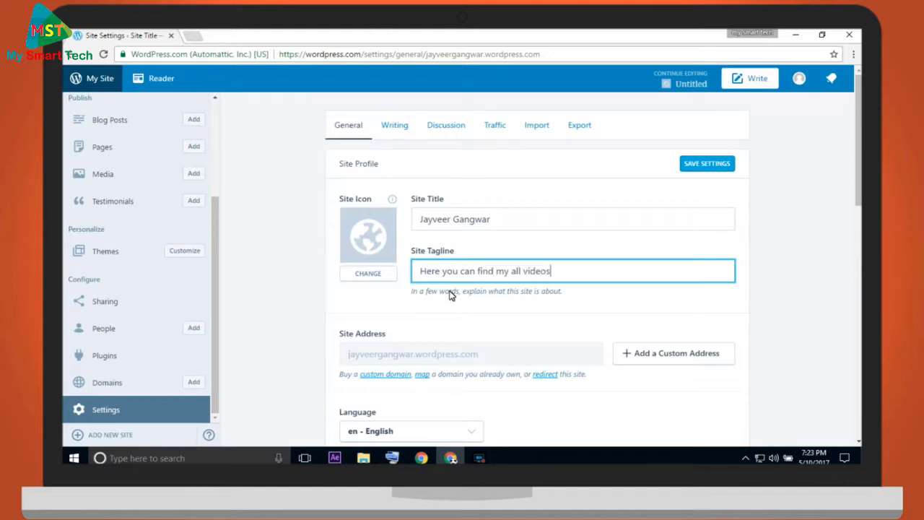
- Upload "video logo png" from the Logo folder under YOUTUBE CHANNELS, MY SMART TECH on drive F and apply it as the site icon
left_click(368, 275)
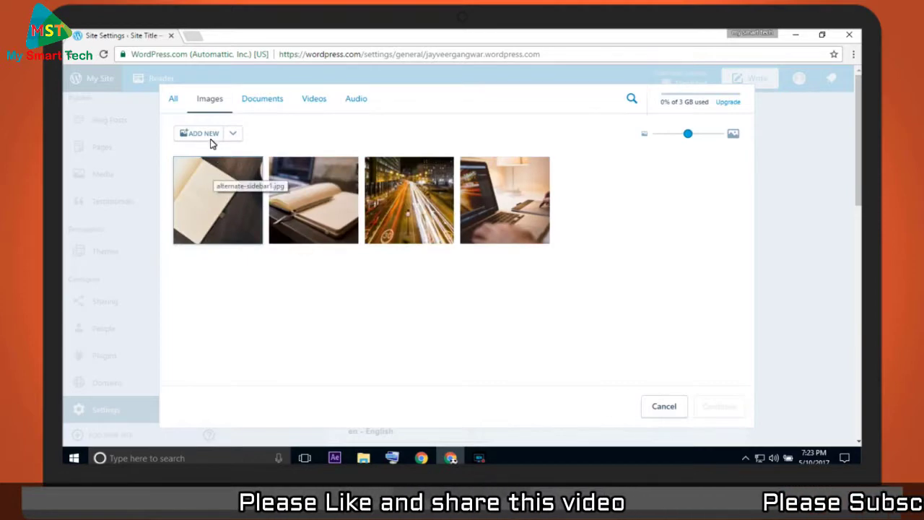
left_click(209, 135)
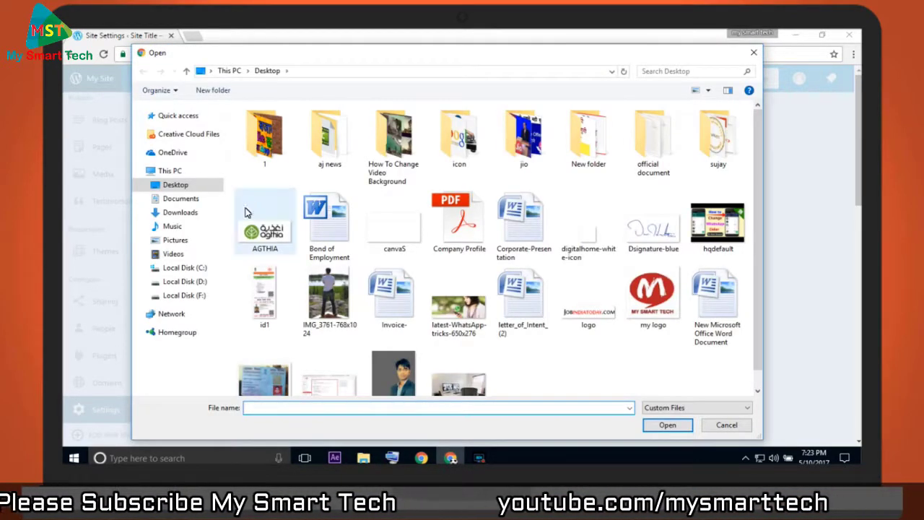
left_click(190, 295)
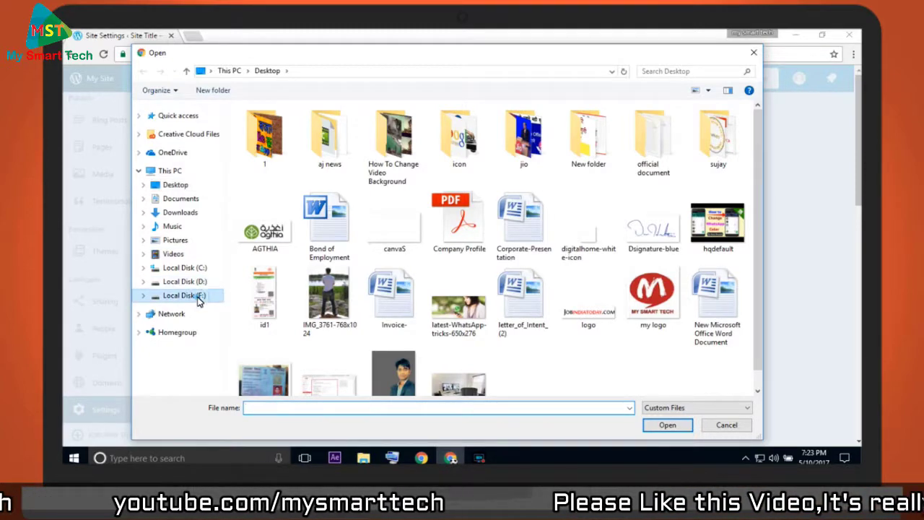
left_click(295, 189)
double_click(295, 191)
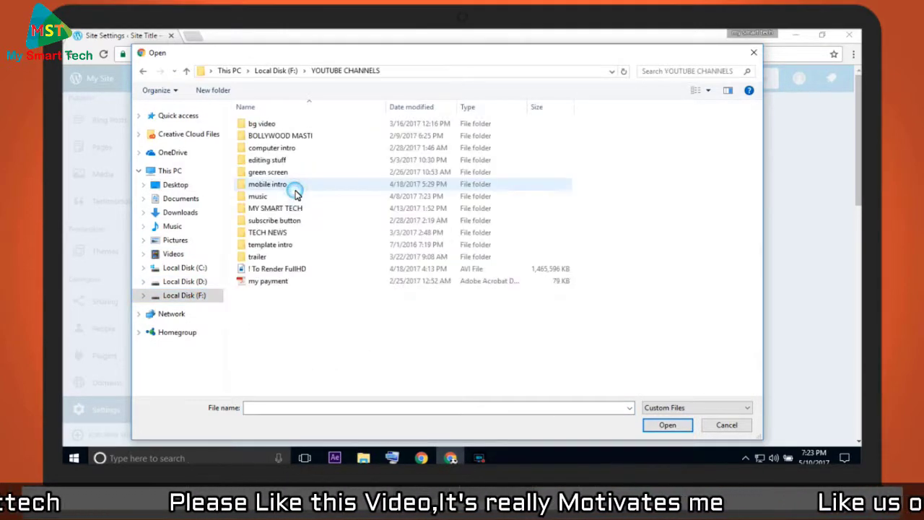
left_click(281, 210)
double_click(282, 209)
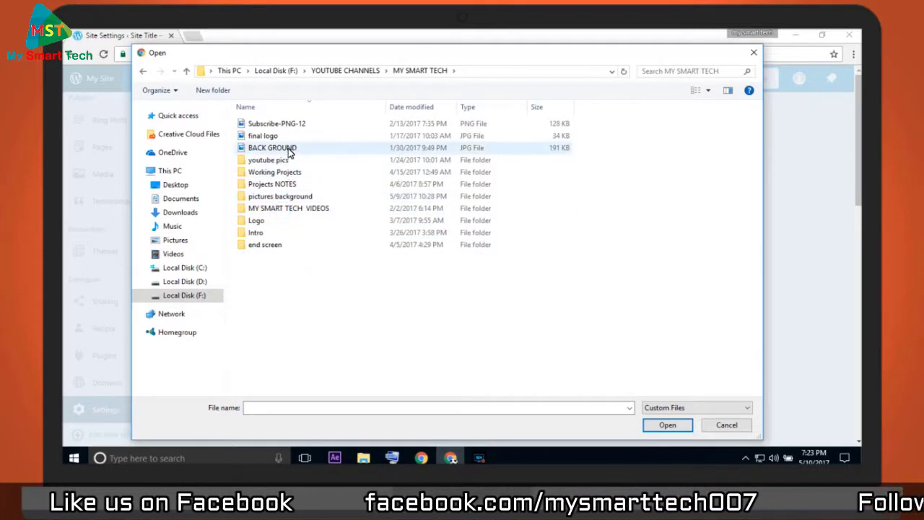
double_click(270, 221)
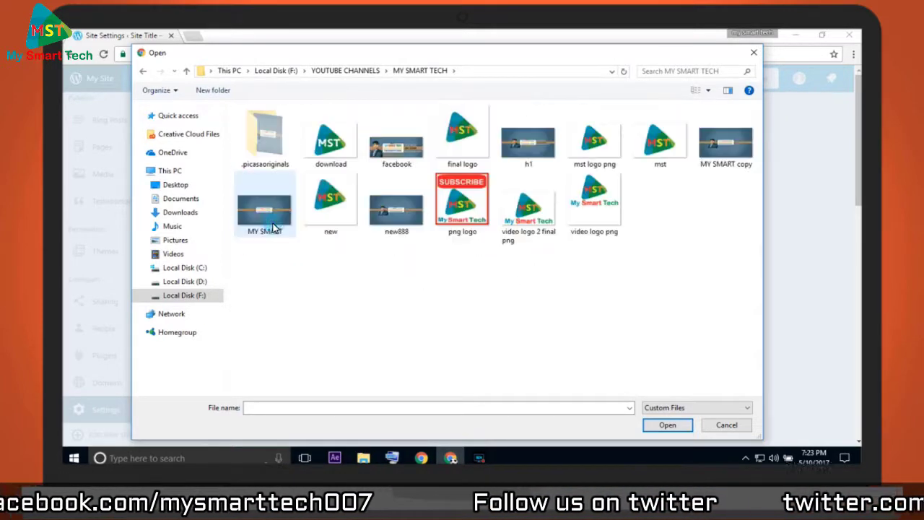
double_click(589, 205)
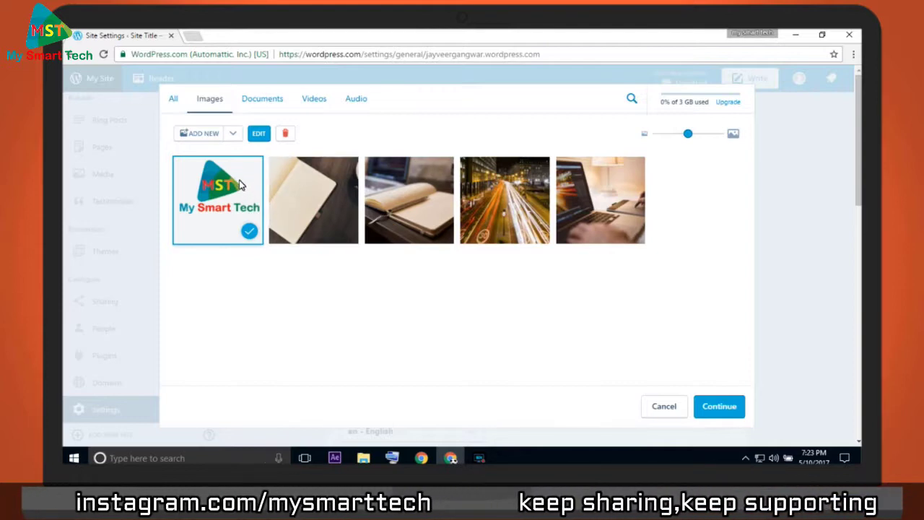
left_click(713, 406)
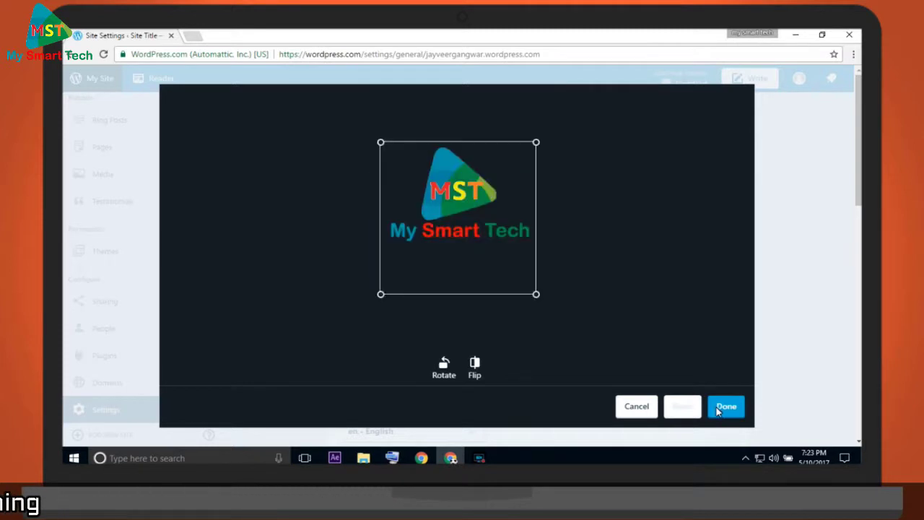
left_click(718, 408)
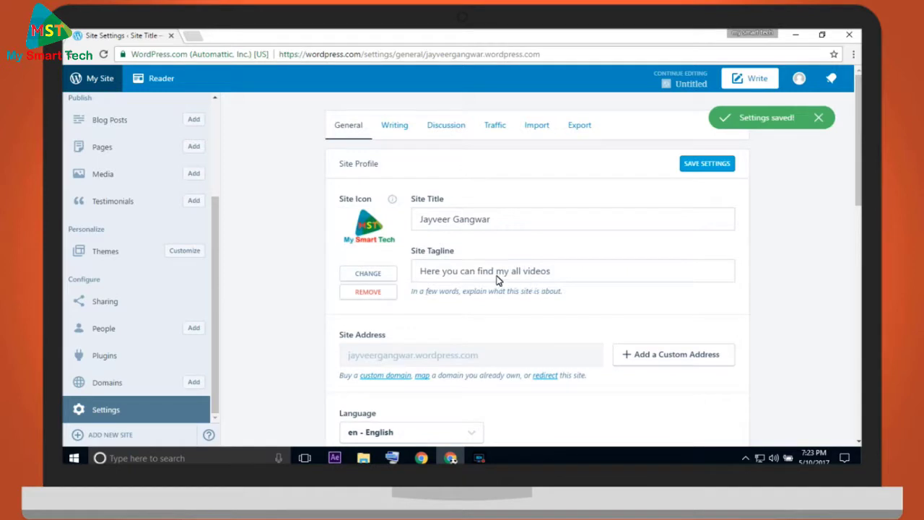
- Replace the site title with "MY SMART TECH" and save the site profile settings
triple_click(507, 221)
type("MY SMART TECH")
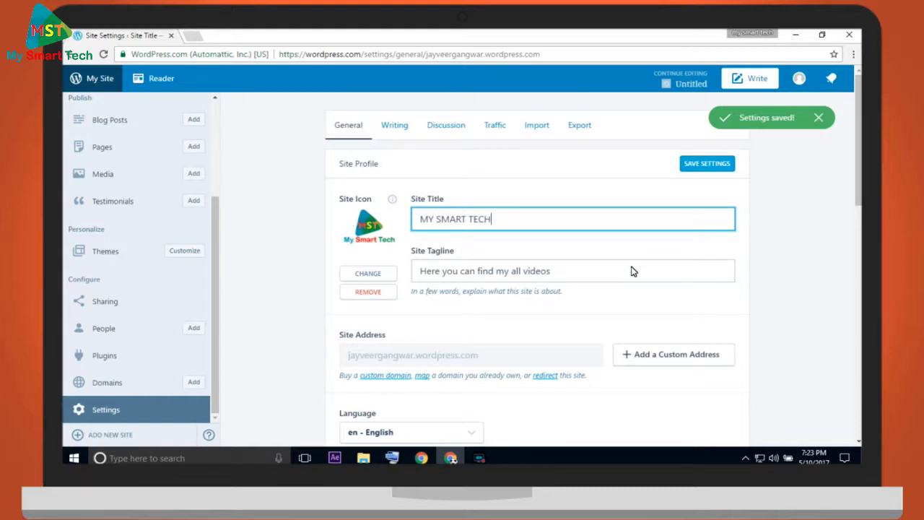
left_click(714, 167)
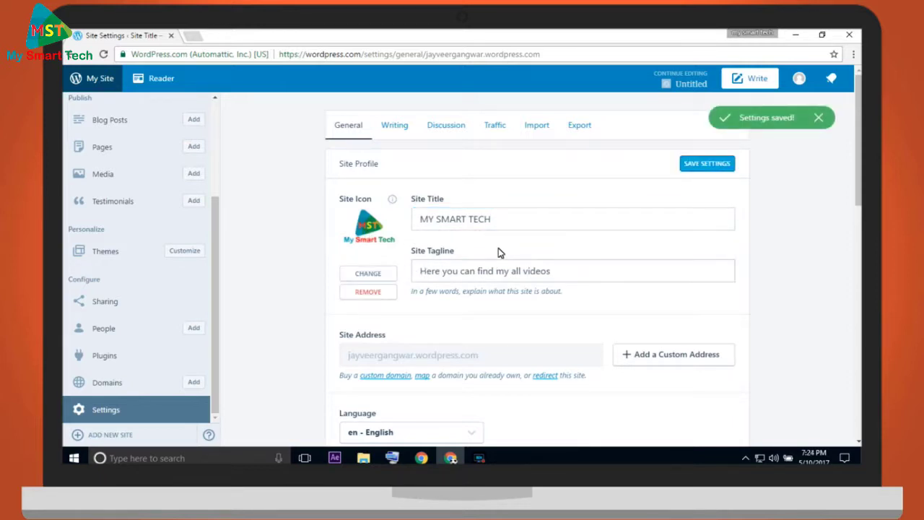
- Review the remaining general settings, including language, timezone, posts per page, privacy and footer credit
scroll(498, 330, "down", 2)
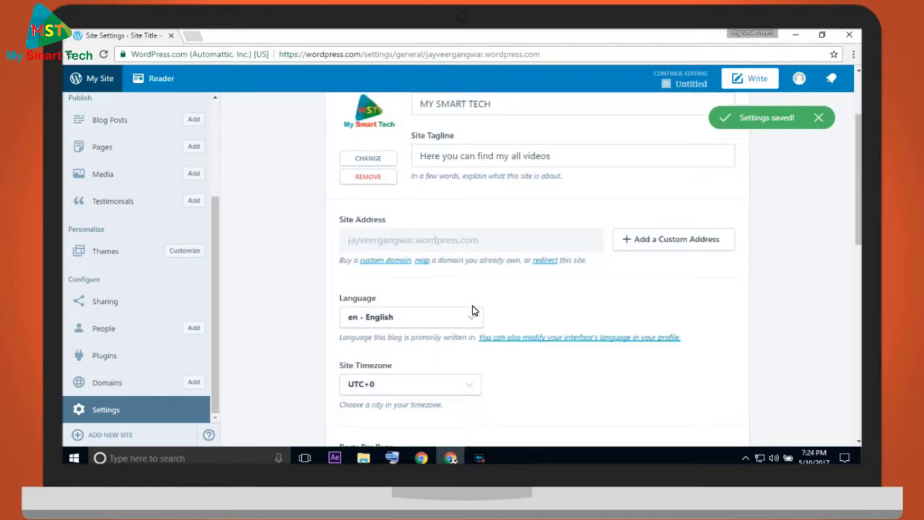
scroll(443, 319, "down", 3)
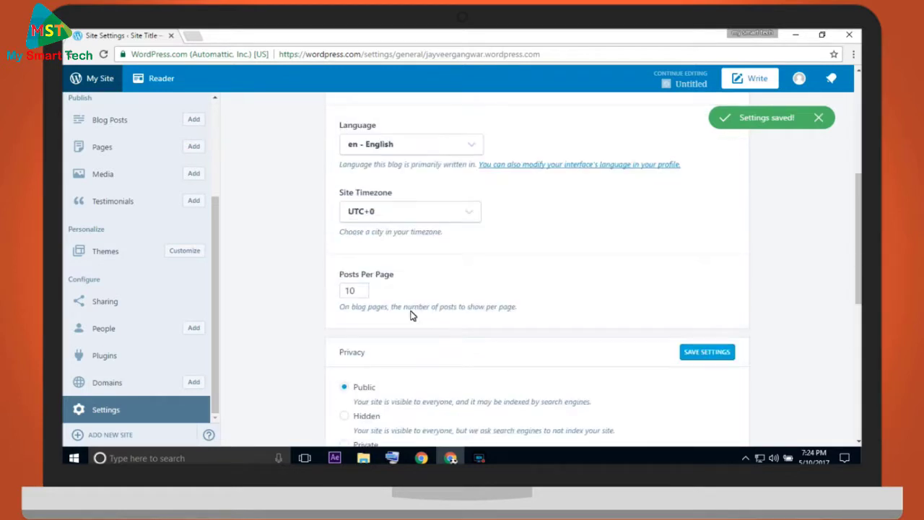
scroll(393, 319, "down", 4)
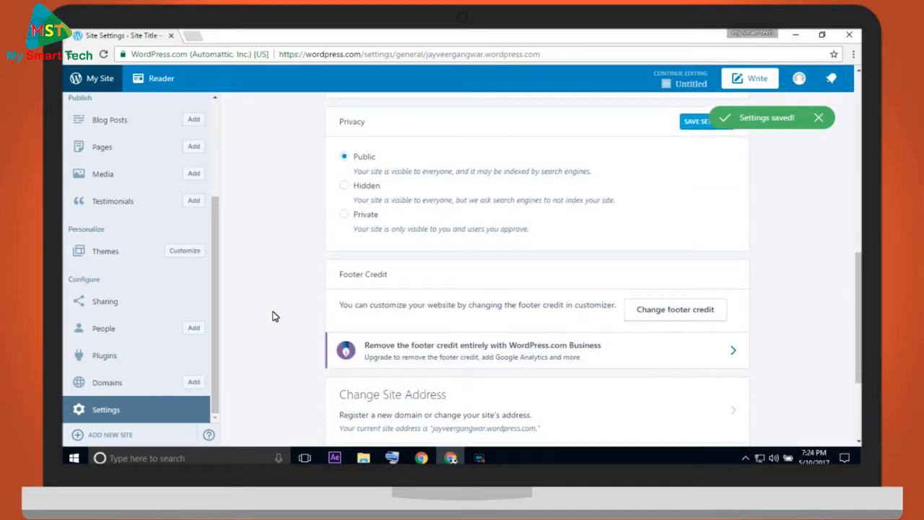
scroll(273, 316, "up", 9)
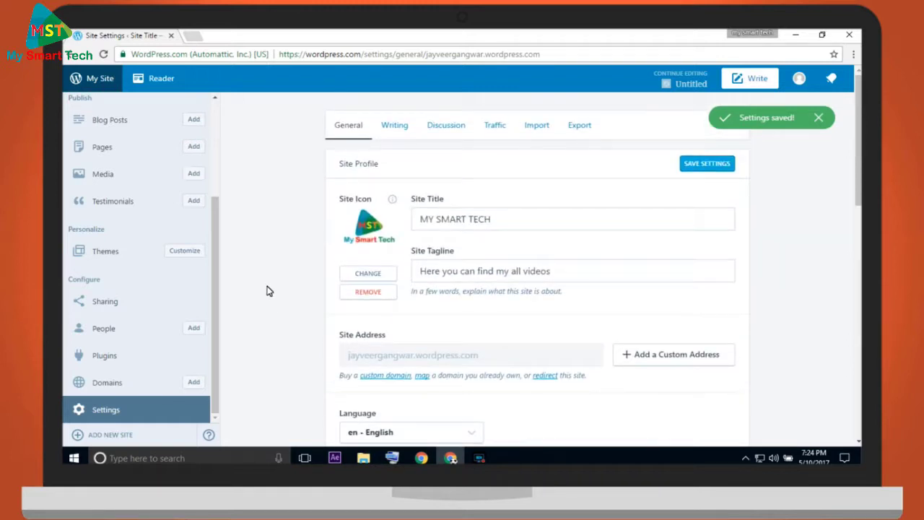
- Open the Contact page from the site's published pages, examine its image and contact form, and return to the page list
left_click(92, 147)
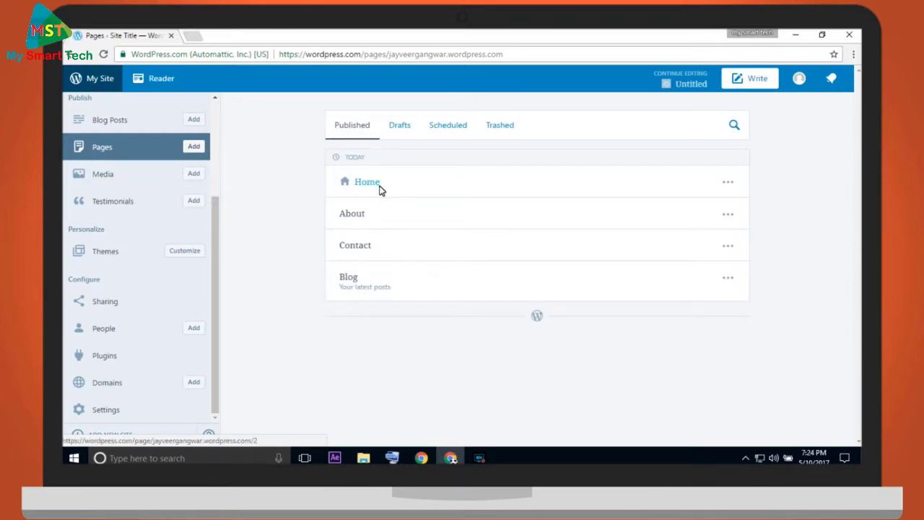
left_click(356, 245)
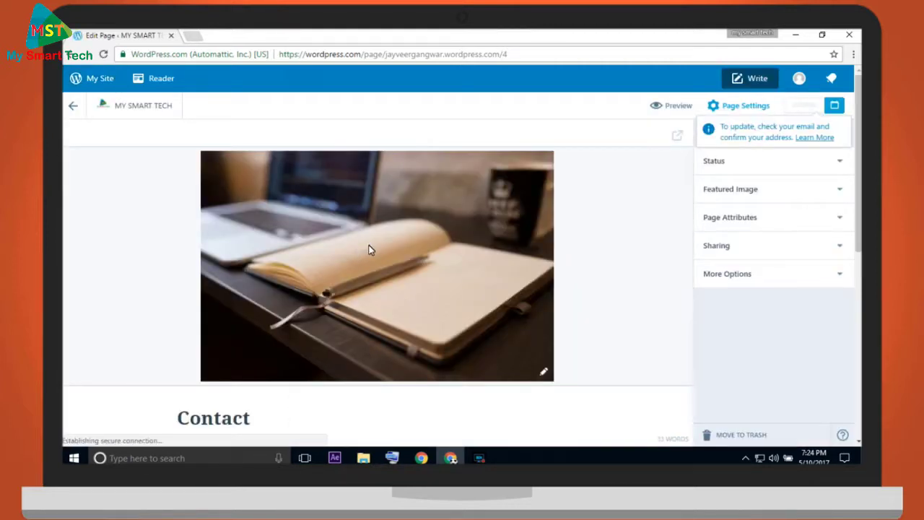
scroll(163, 282, "down", 5)
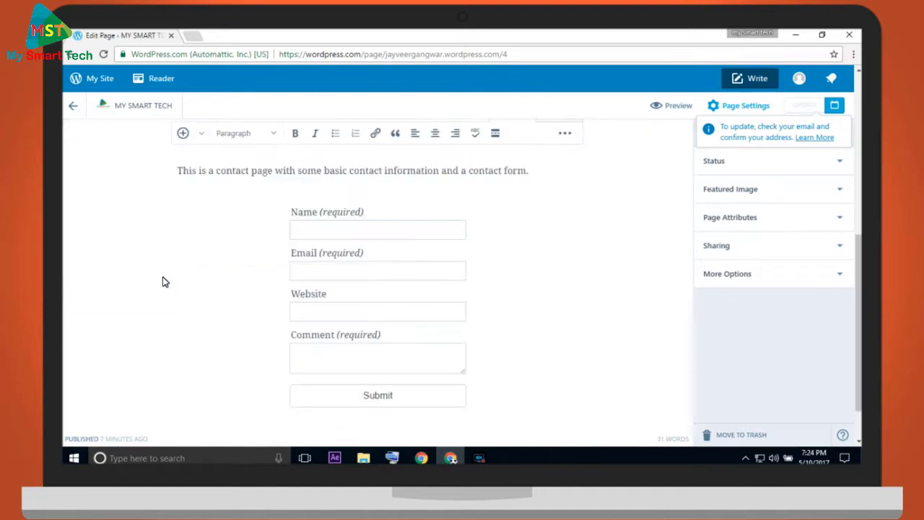
scroll(325, 245, "up", 1)
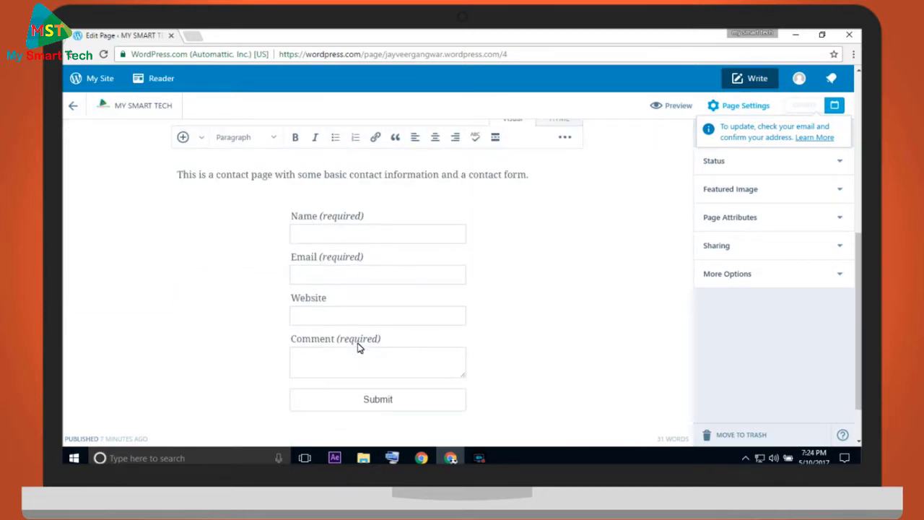
scroll(310, 347, "down", 1)
scroll(232, 301, "up", 5)
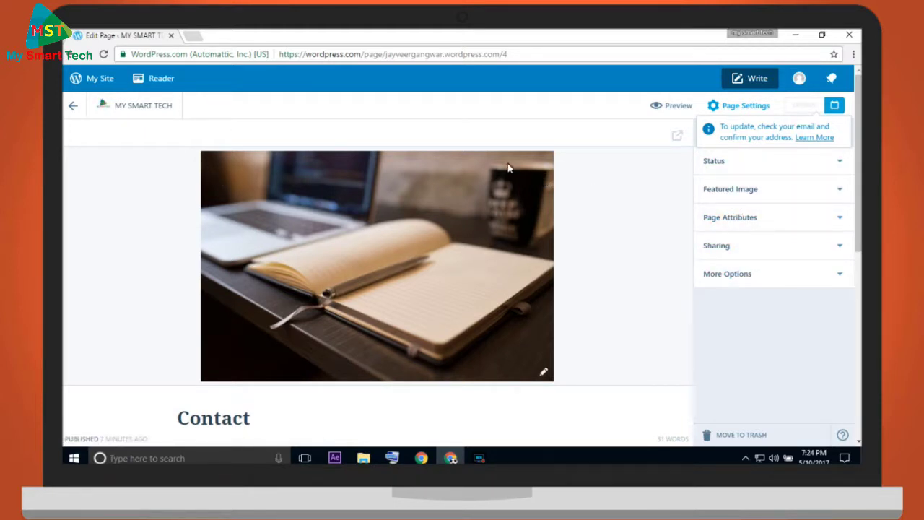
left_click(71, 107)
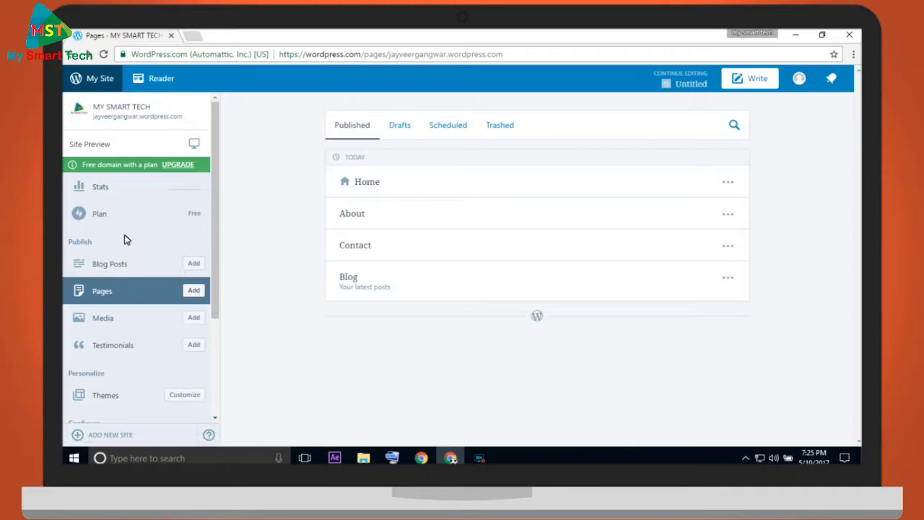
- Load the site's public address in a new browser tab and look at its navigation menu, closing it again
left_click(191, 36)
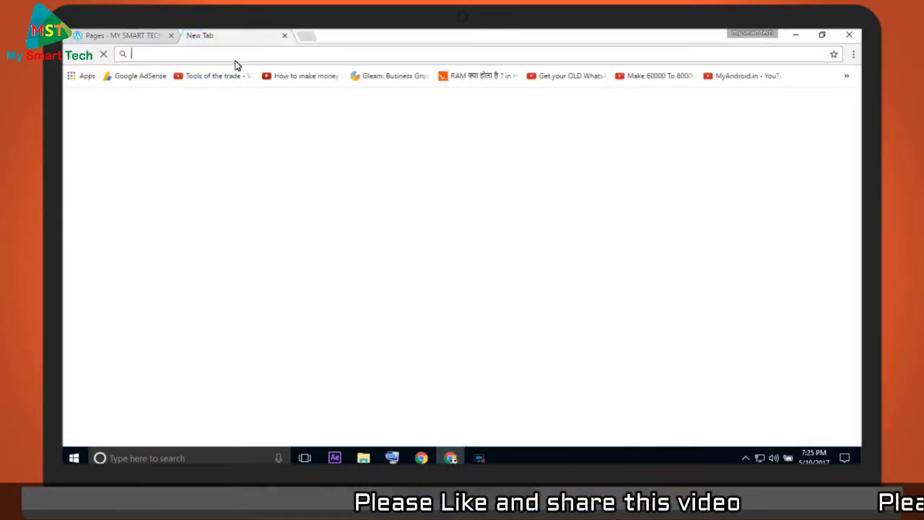
type("j")
key("Return")
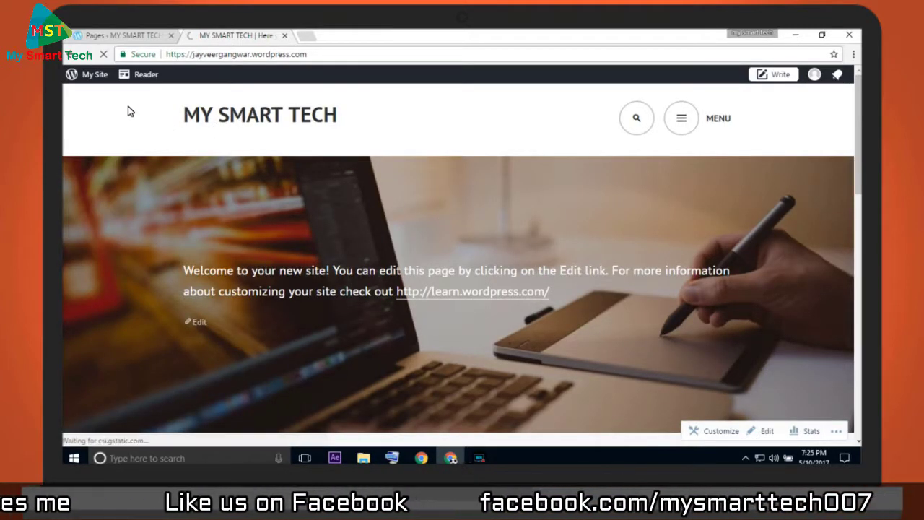
left_click(682, 127)
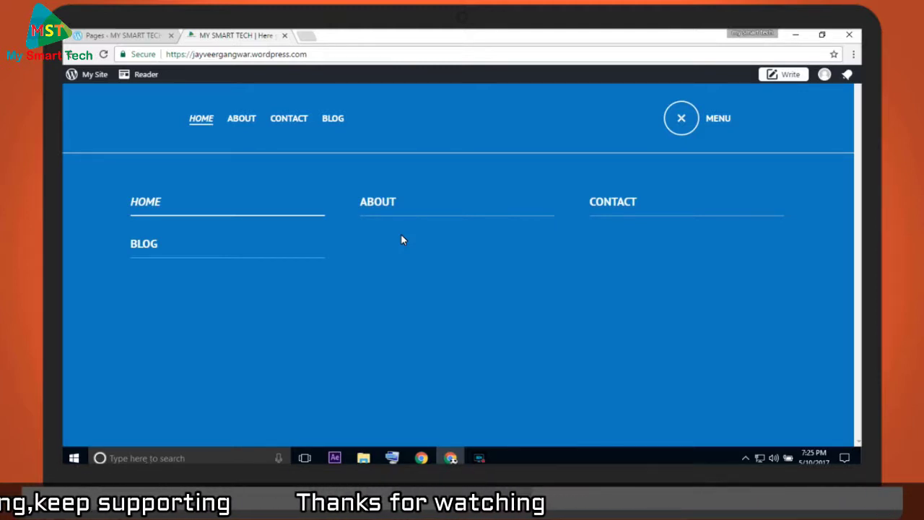
left_click(672, 124)
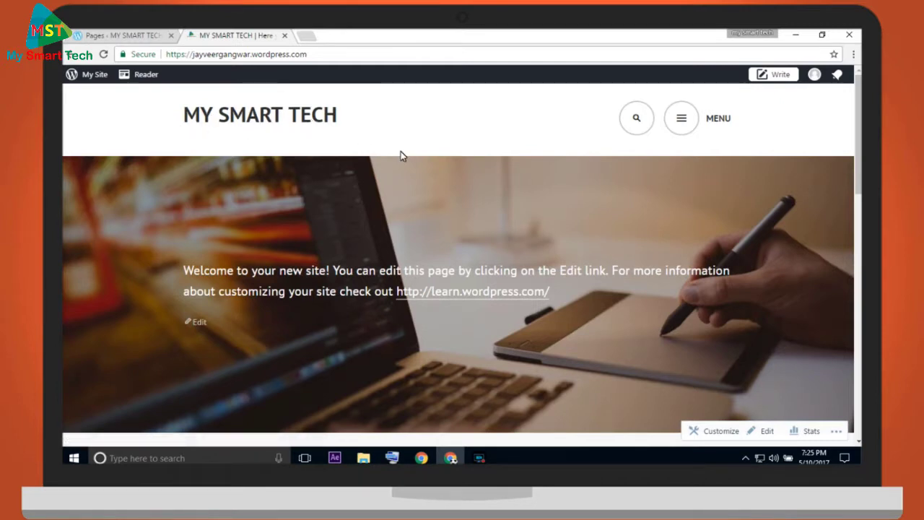
- Examine the homepage down to the footer, including the featured pages, text widgets, location map and social links
scroll(398, 187, "down", 3)
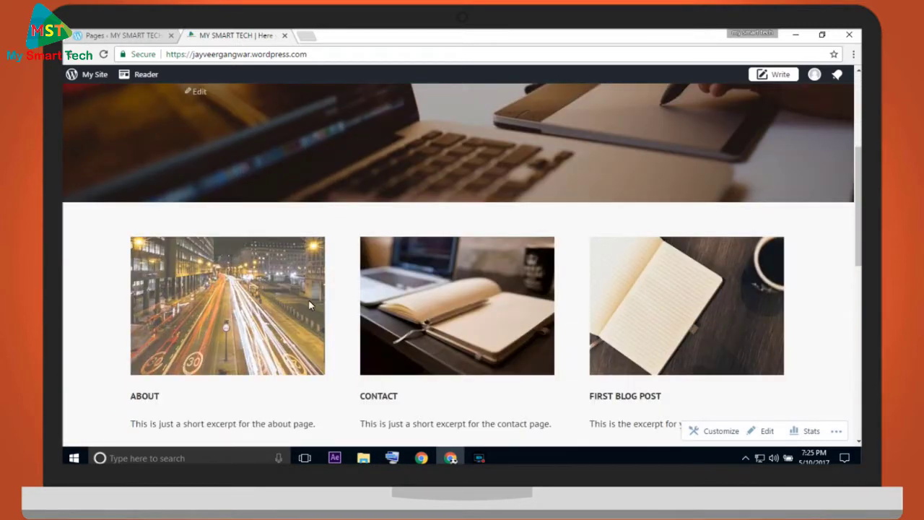
scroll(532, 318, "down", 2)
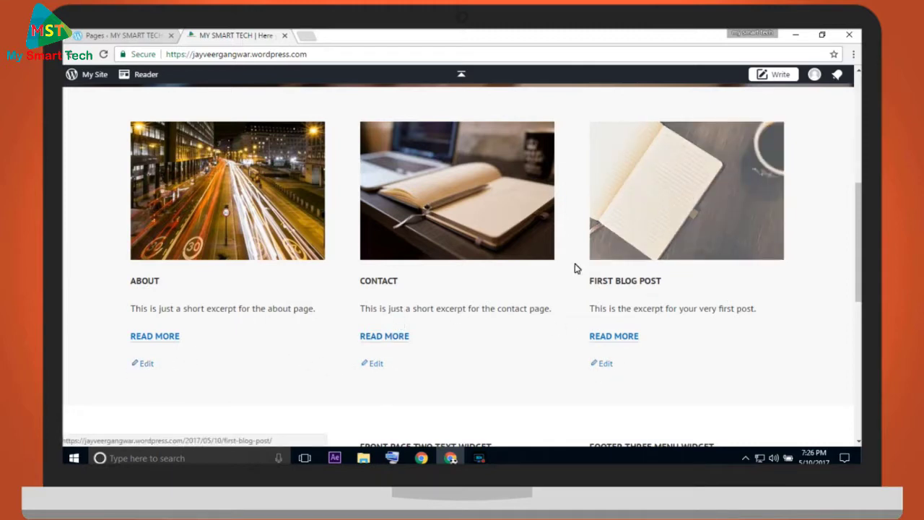
scroll(491, 313, "down", 3)
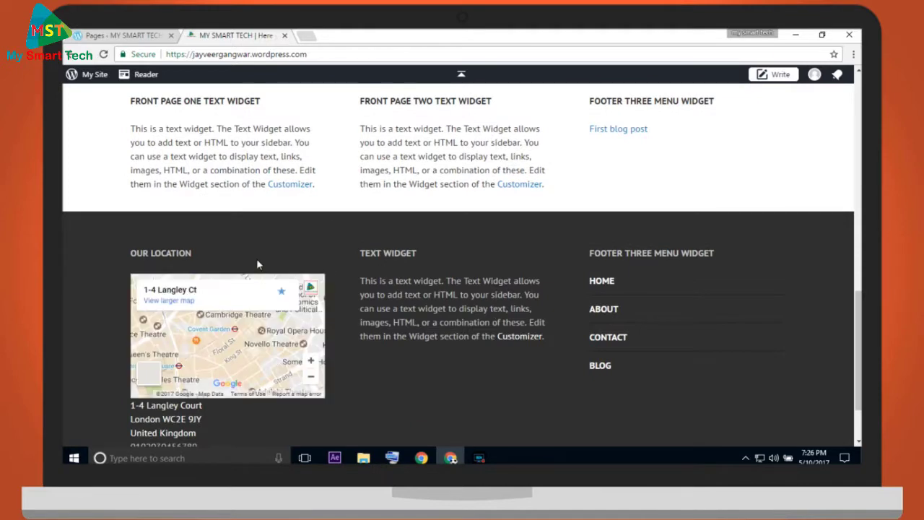
scroll(105, 260, "down", 2)
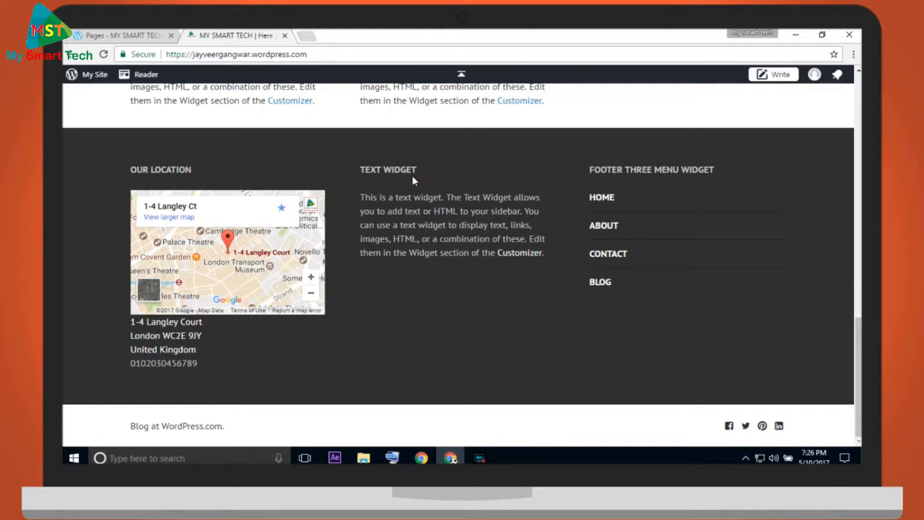
left_click_drag(369, 197, 504, 252)
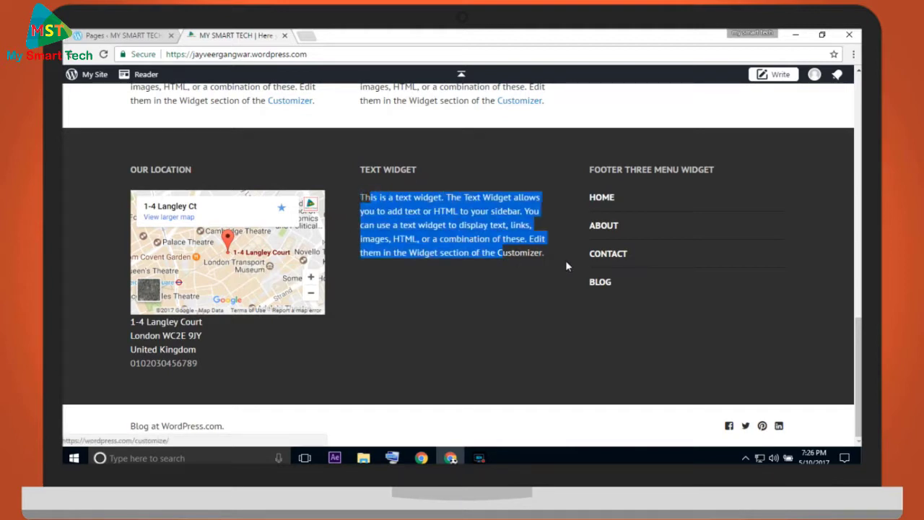
left_click(619, 320)
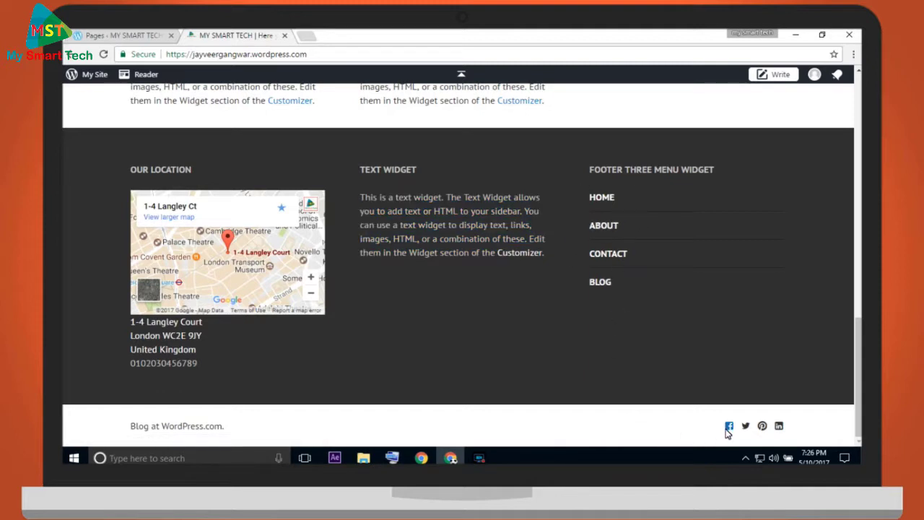